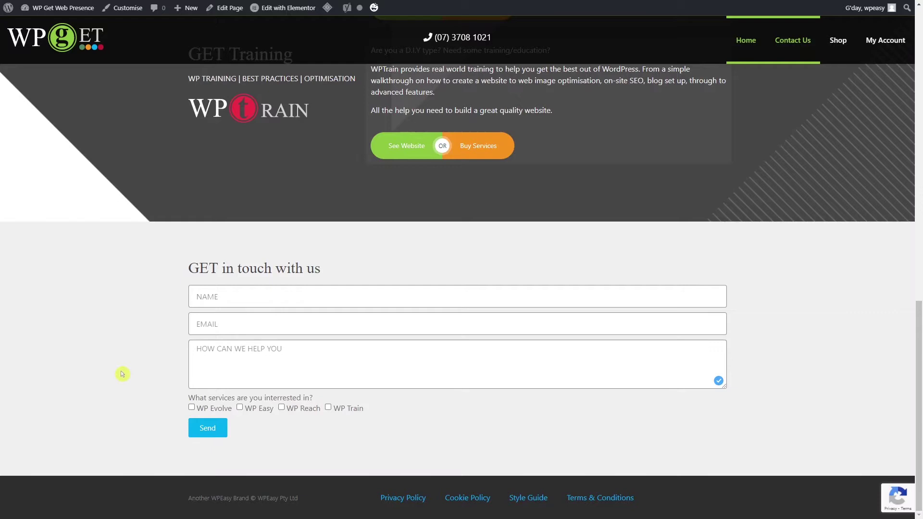
Go from the site's homepage to the dashboard's Plugins > Add New page.
{"action": "key", "text": "Home"}
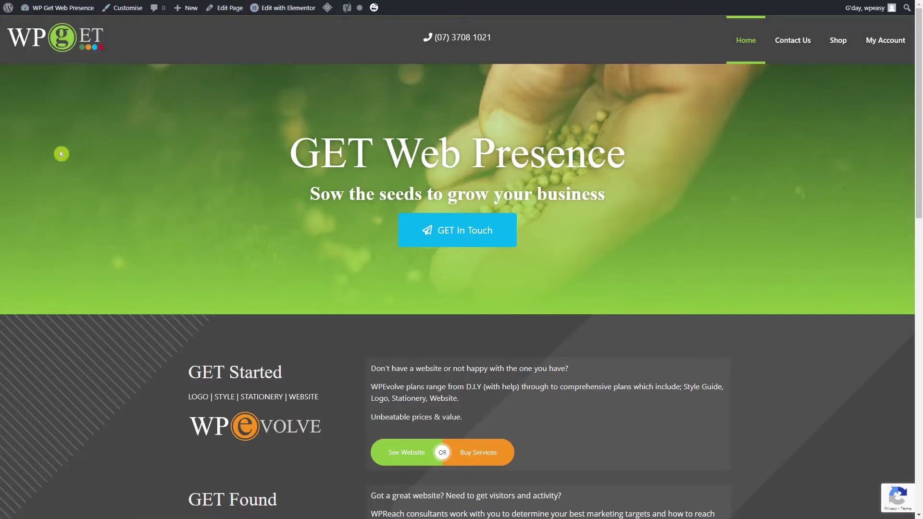
{"action": "mouse_move", "coordinate": [71, 17]}
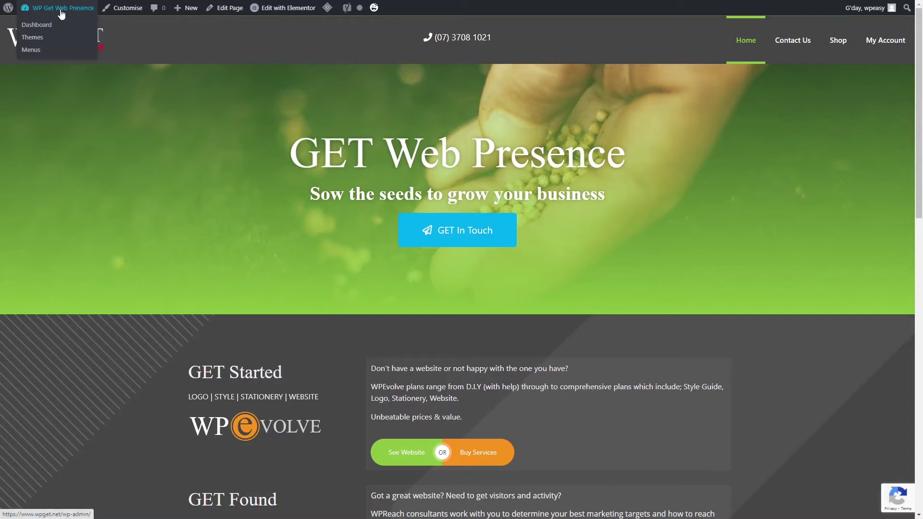
{"action": "left_click", "coordinate": [61, 15]}
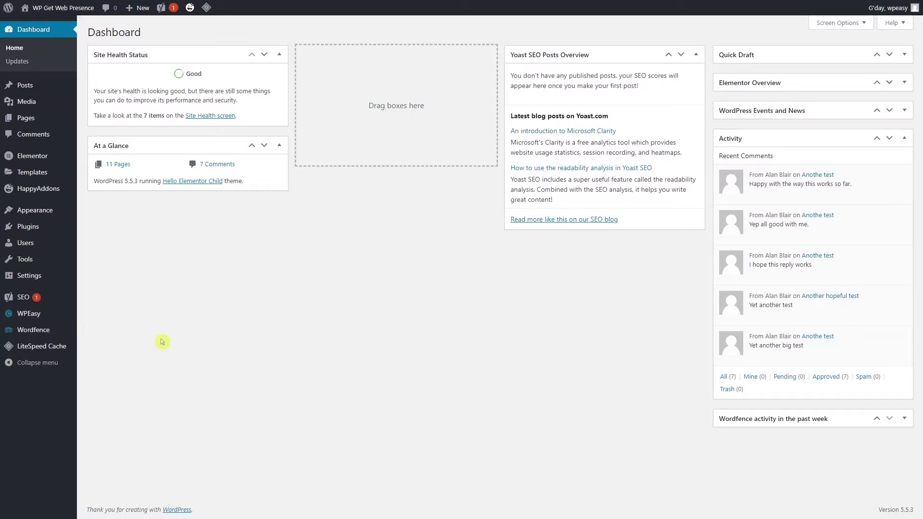
{"action": "mouse_move", "coordinate": [78, 235]}
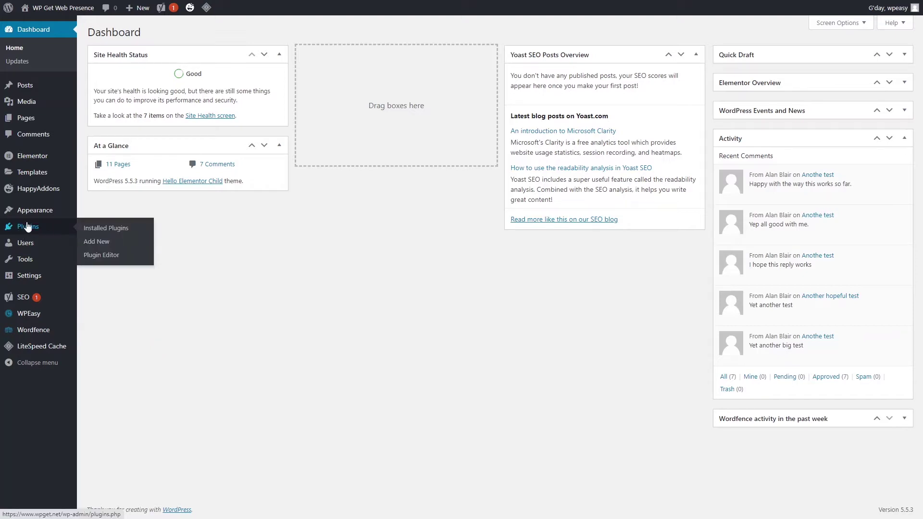
{"action": "left_click", "coordinate": [100, 244]}
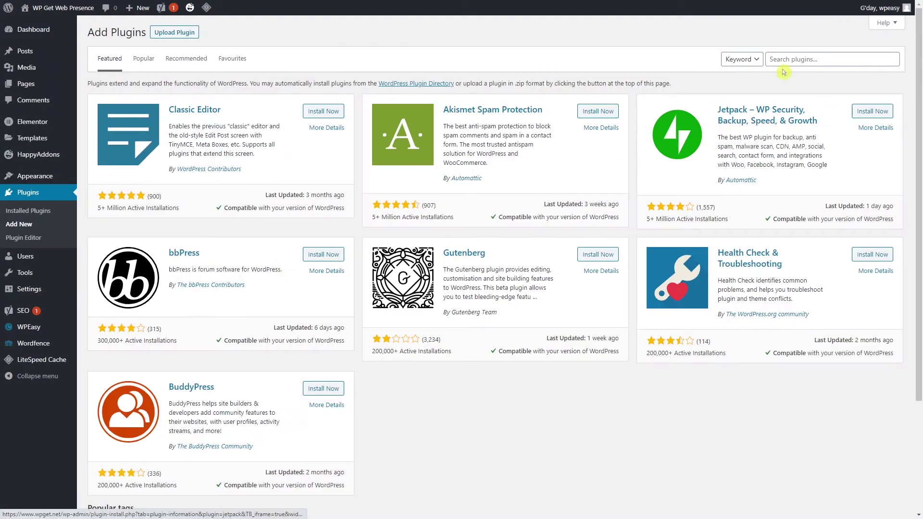
Search the plugin directory for 'post smtp'.
{"action": "left_click", "coordinate": [793, 60]}
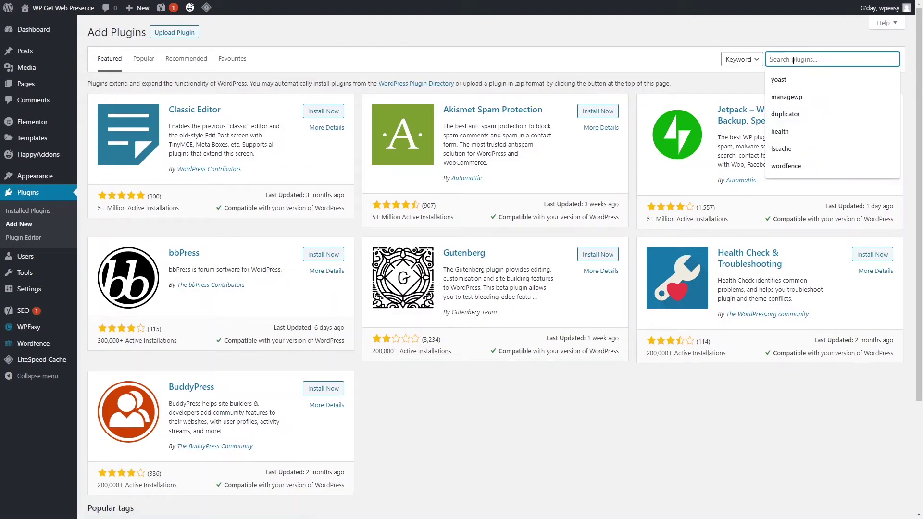
{"action": "type", "text": "post smtp"}
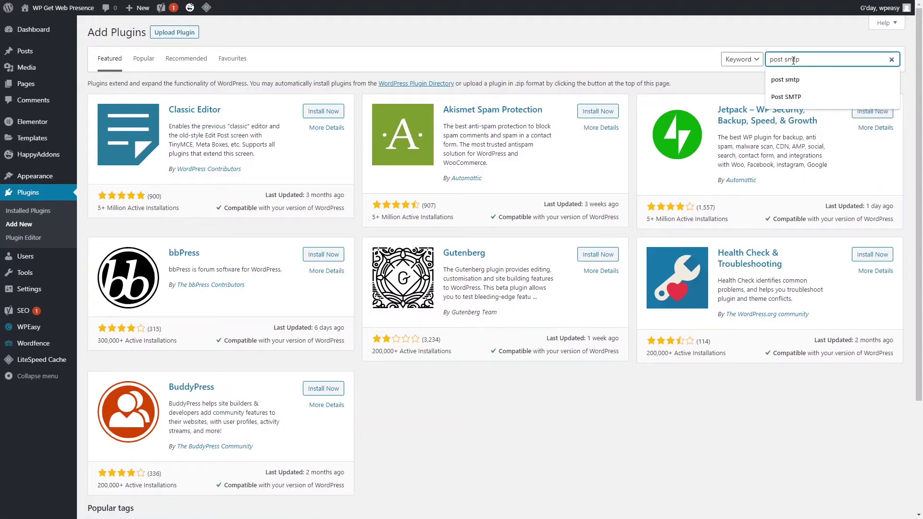
{"action": "left_click", "coordinate": [811, 81]}
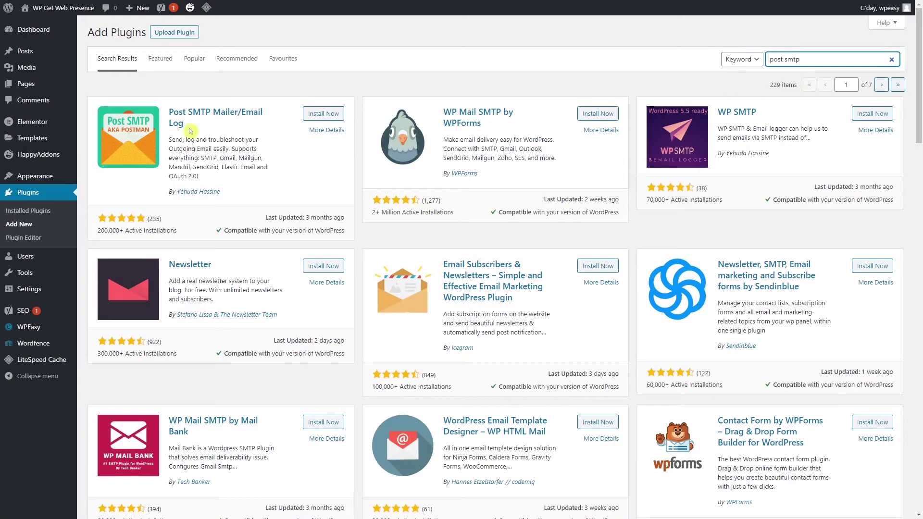
Review the Post SMTP Mailer/Email Log card and its supported mail services, then install it.
{"action": "left_click_drag", "start_coordinate": [170, 113], "coordinate": [196, 124]}
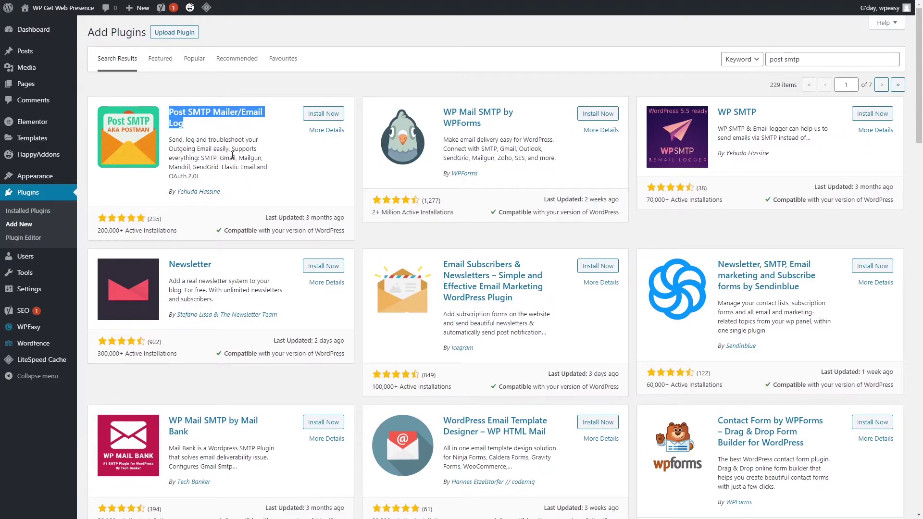
{"action": "left_click_drag", "start_coordinate": [200, 158], "coordinate": [239, 164]}
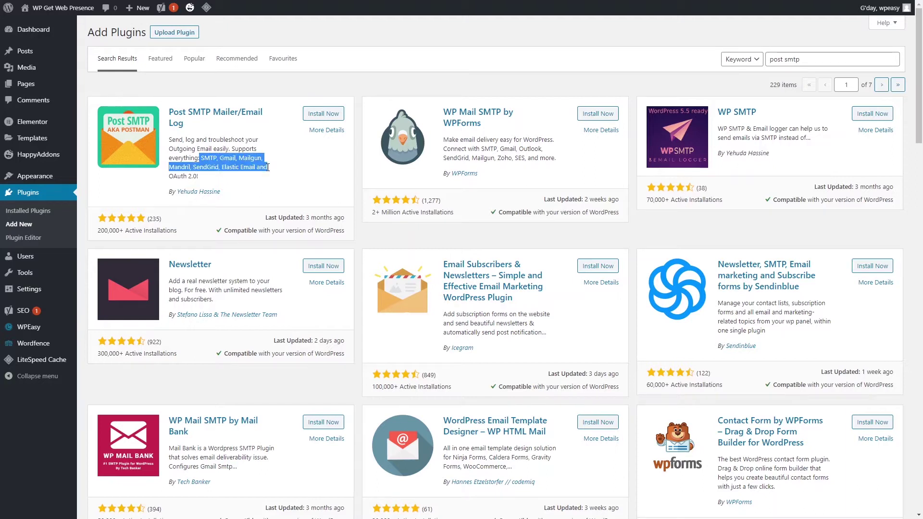
{"action": "left_click", "coordinate": [230, 166]}
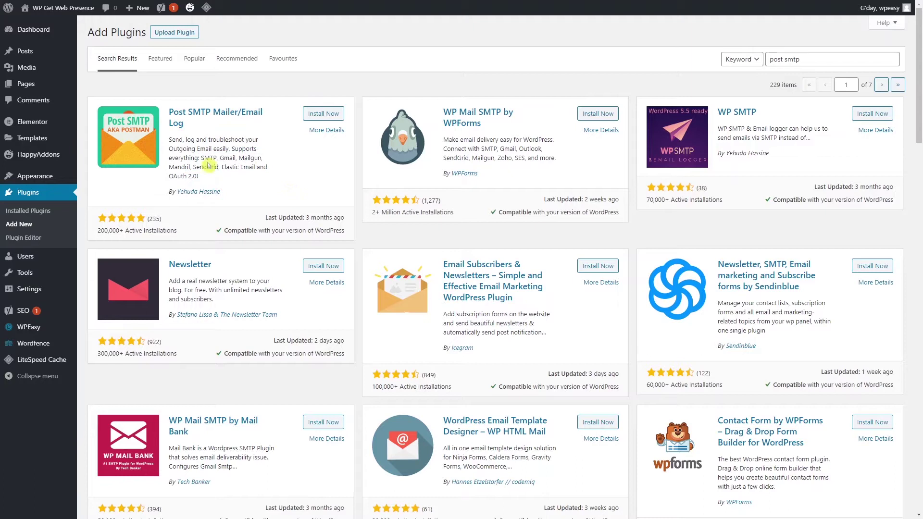
{"action": "left_click", "coordinate": [277, 180]}
{"action": "left_click", "coordinate": [323, 114]}
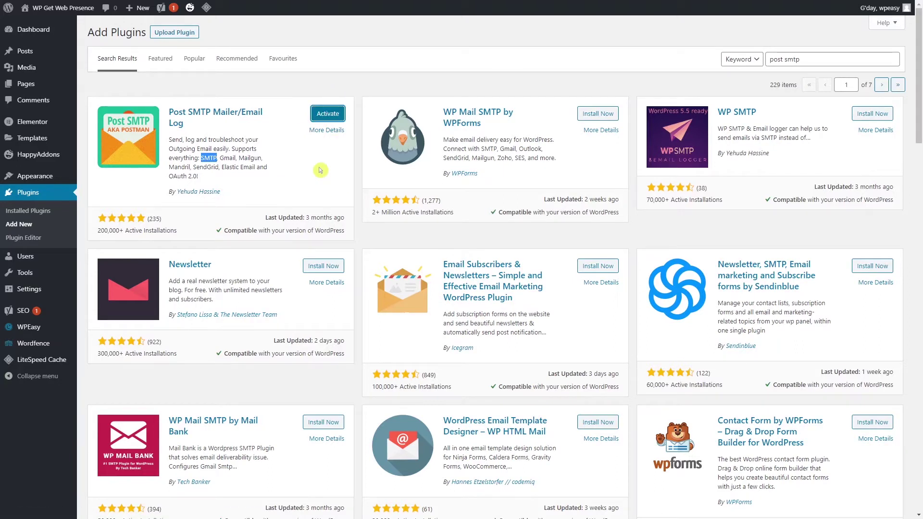
Activate Post SMTP and view its setup page's current SMTP host and authentication line.
{"action": "left_click", "coordinate": [334, 117]}
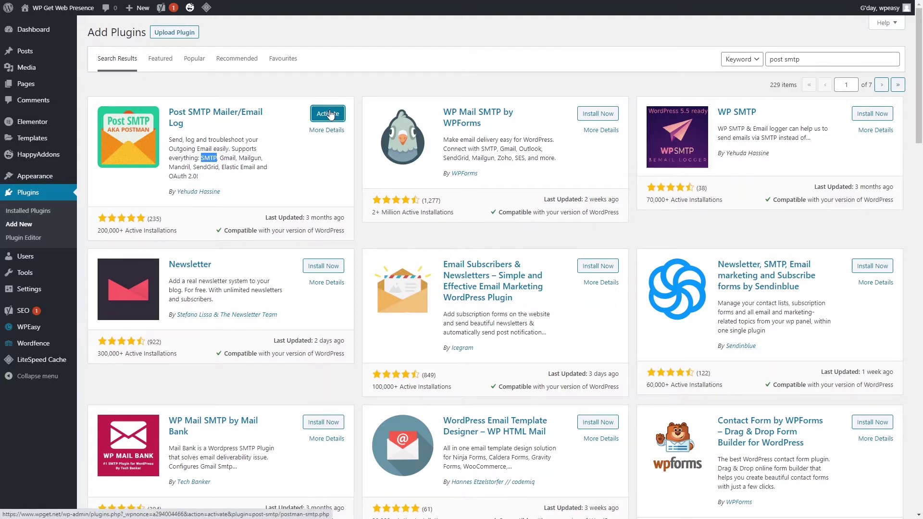
{"action": "left_click", "coordinate": [329, 114]}
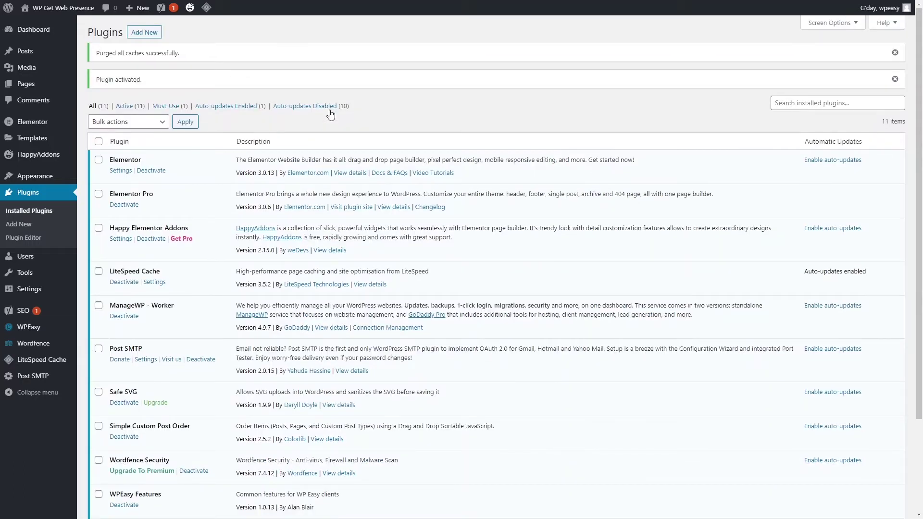
{"action": "mouse_move", "coordinate": [46, 378]}
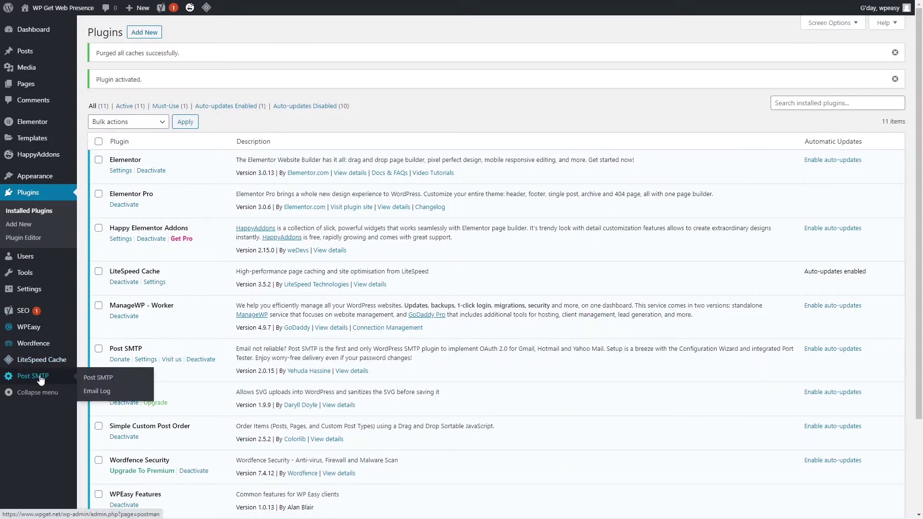
{"action": "left_click", "coordinate": [29, 382]}
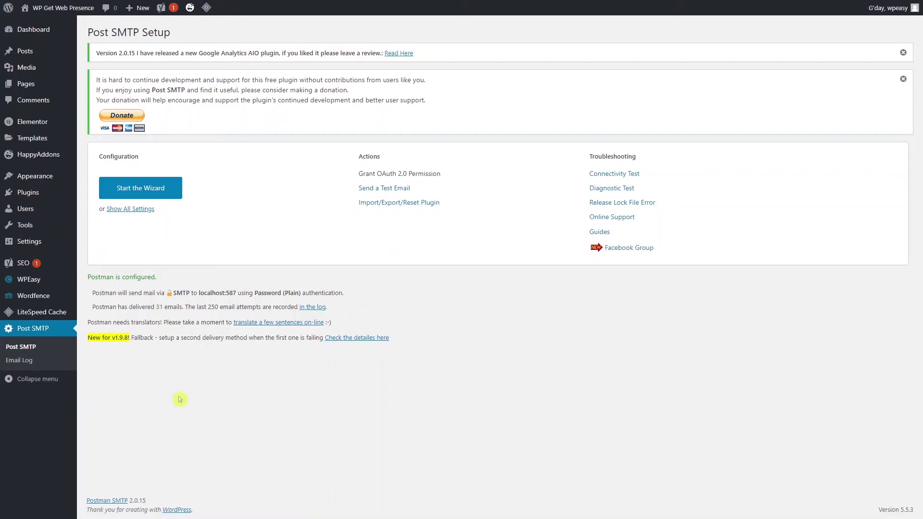
{"action": "triple_click", "coordinate": [342, 294]}
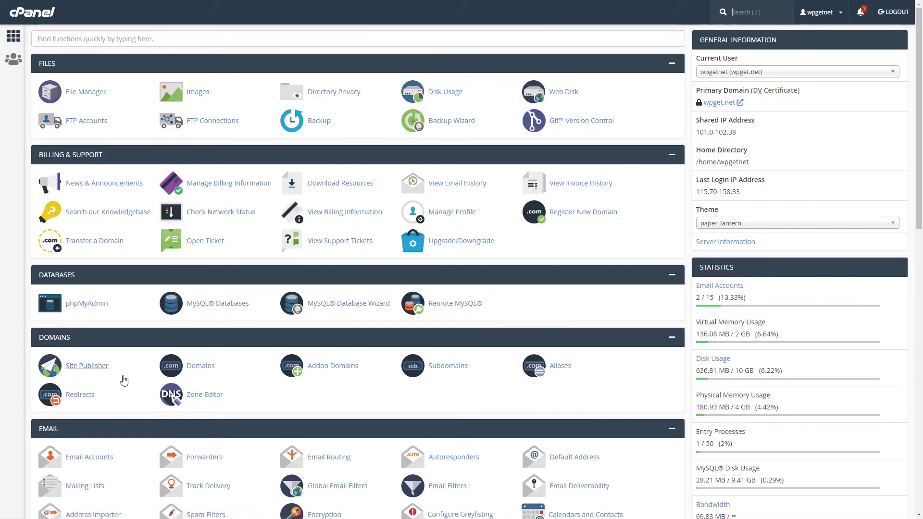
{"action": "scroll", "coordinate": [115, 384], "scroll_direction": "down", "scroll_amount": 3}
{"action": "left_click", "coordinate": [91, 313]}
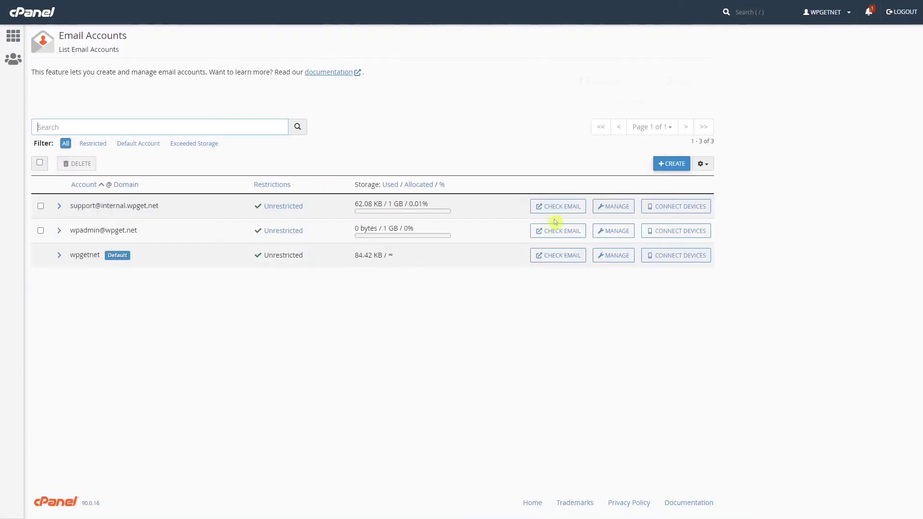
{"action": "left_click", "coordinate": [674, 166]}
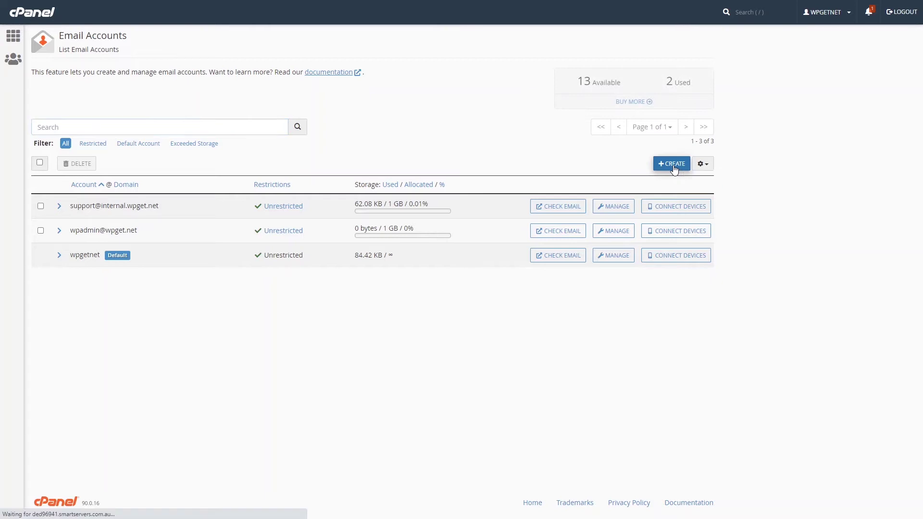
{"action": "left_click", "coordinate": [140, 194]}
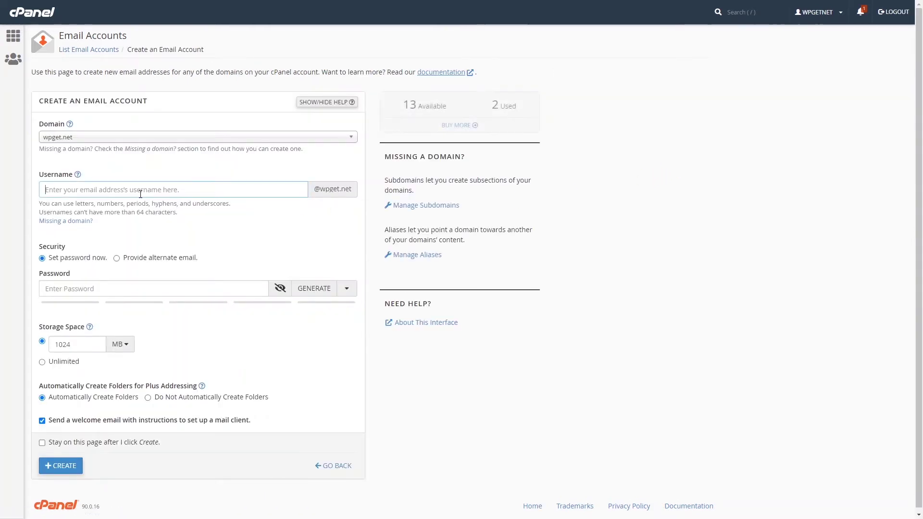
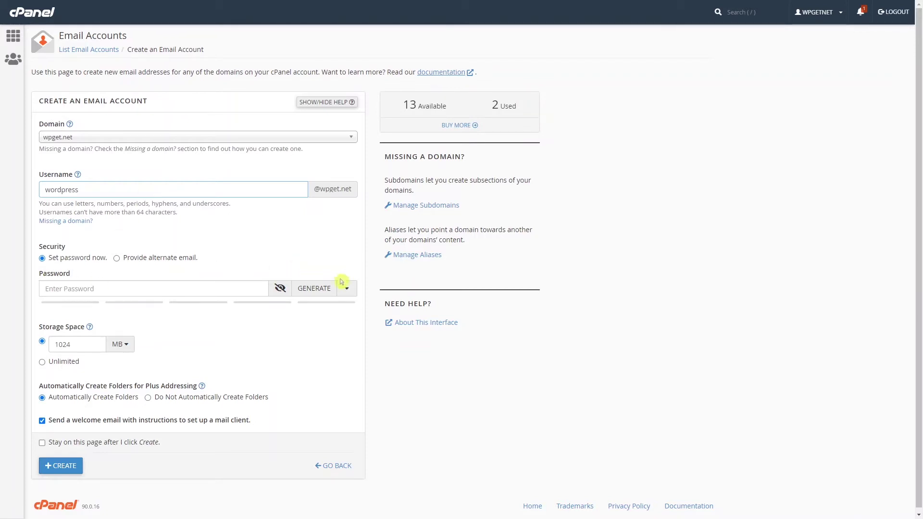
Generate a strong password for the account and copy it.
{"action": "left_click", "coordinate": [315, 289]}
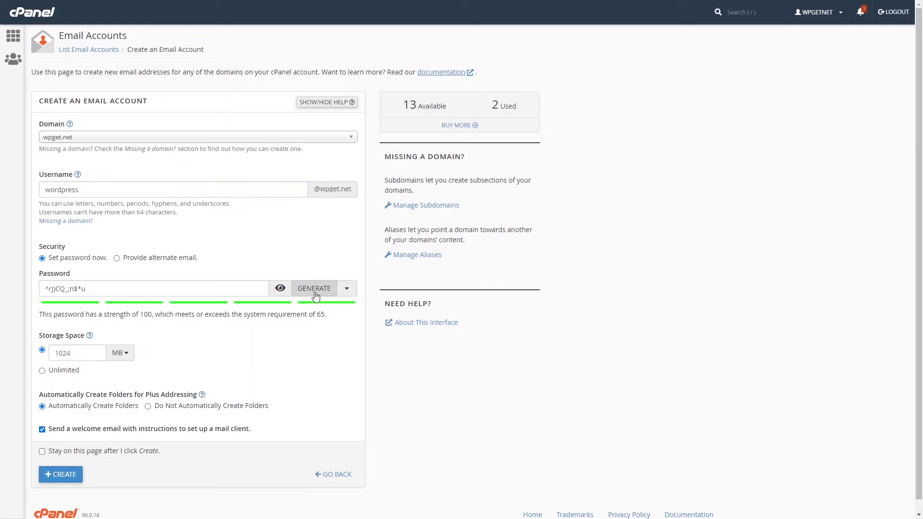
{"action": "triple_click", "coordinate": [55, 292]}
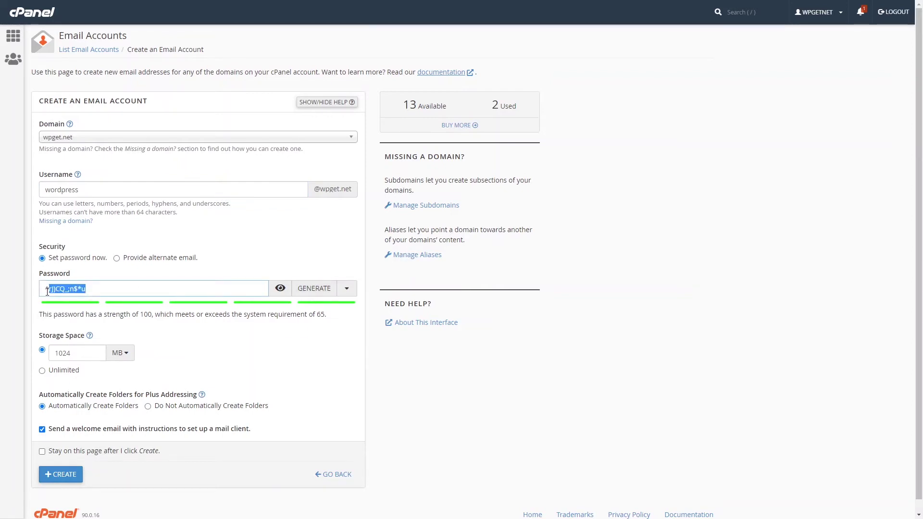
{"action": "right_click", "coordinate": [75, 291]}
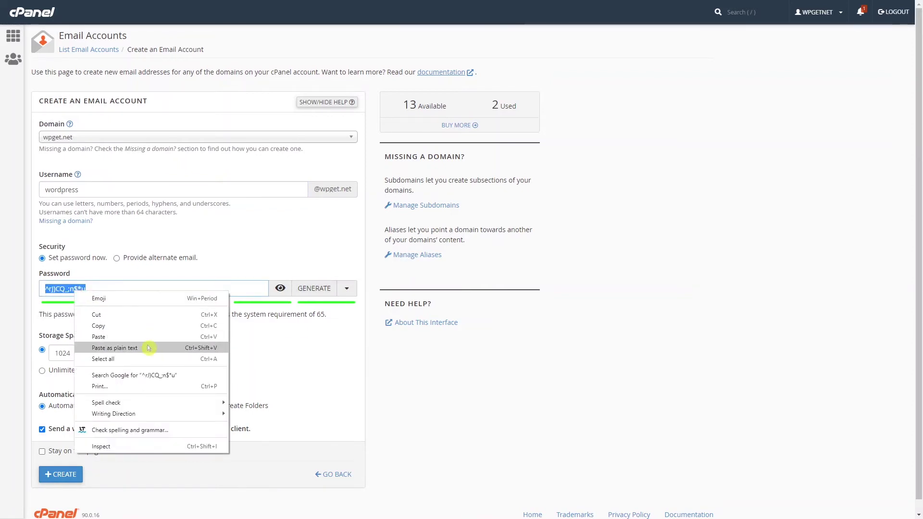
{"action": "left_click", "coordinate": [127, 329]}
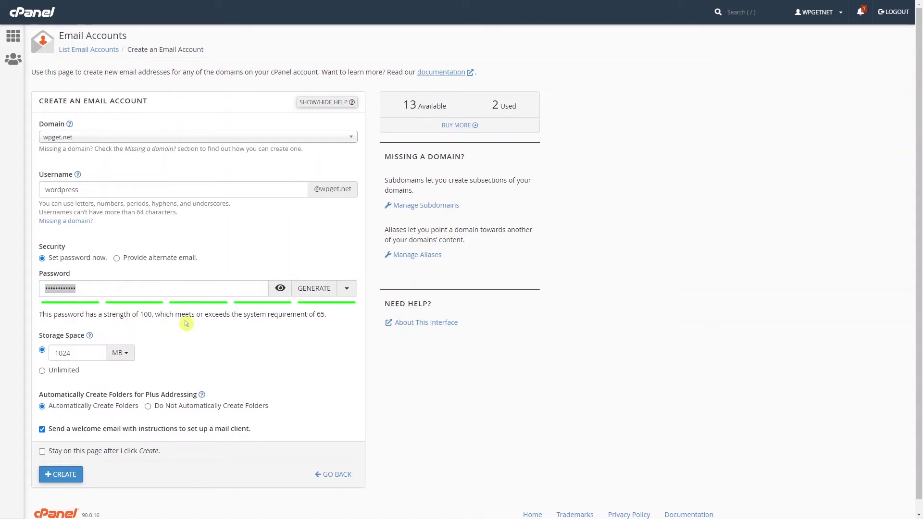
{"action": "key", "text": "ctrl+alt+n"}
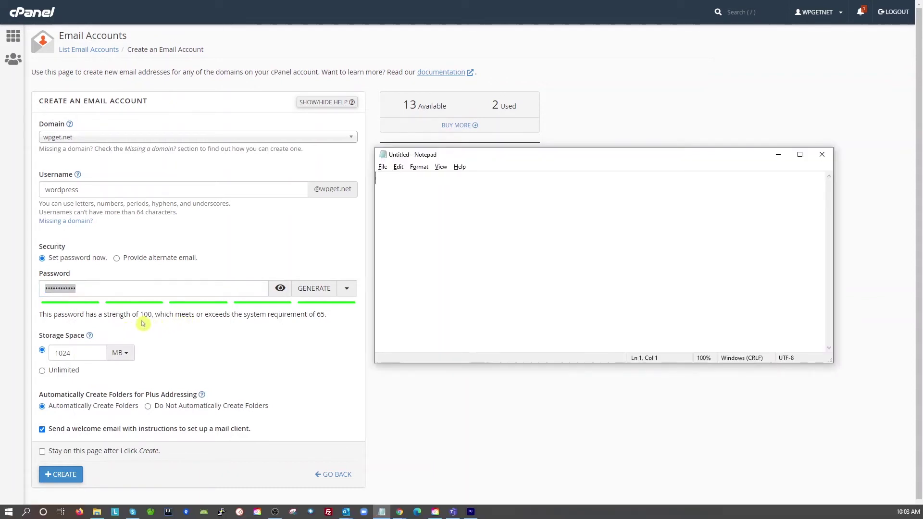
Record the generated password on a 'Password:' line in Notepad, then return to cPanel.
{"action": "key", "text": "Return"}
{"action": "key", "text": "Return"}
{"action": "type", "text": "Password:"}
{"action": "key", "text": "ctrl+v"}
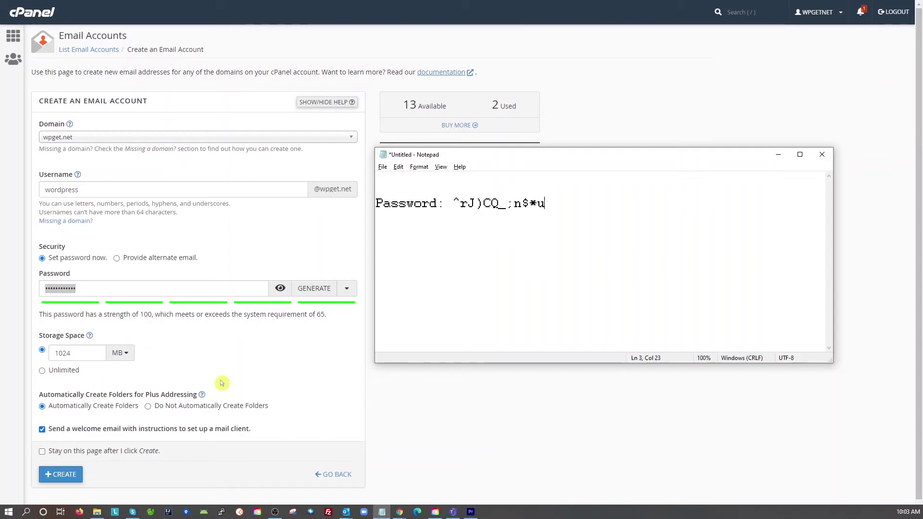
{"action": "left_click", "coordinate": [42, 436]}
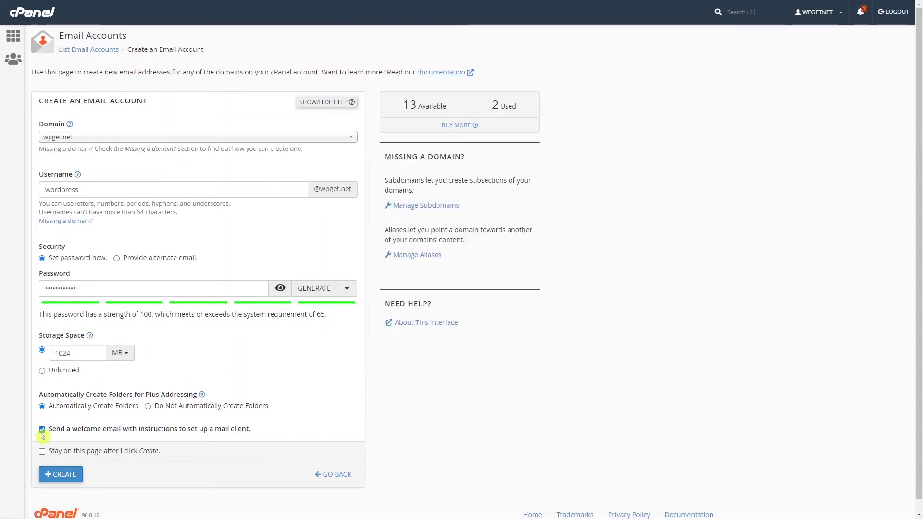
Create the wordpress mailbox, decline the browser's save-password offer, and open its mail client setup.
{"action": "left_click", "coordinate": [66, 476]}
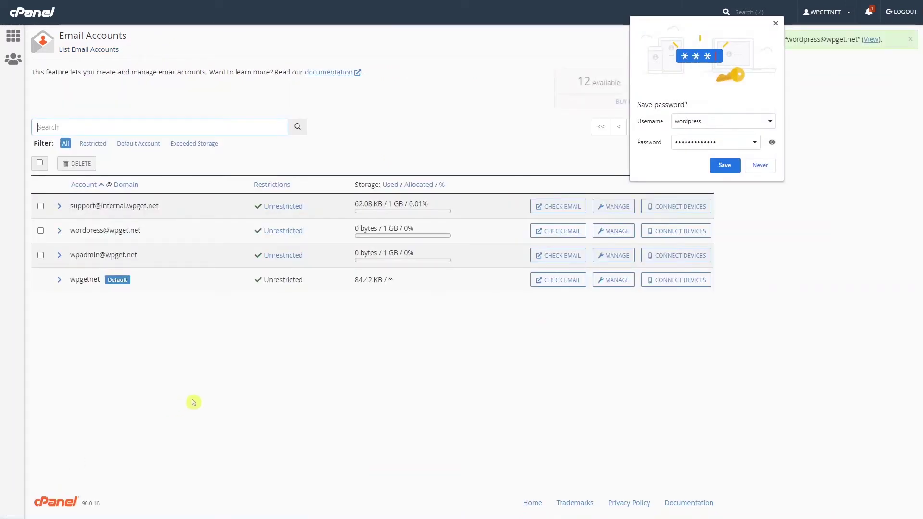
{"action": "left_click", "coordinate": [776, 23]}
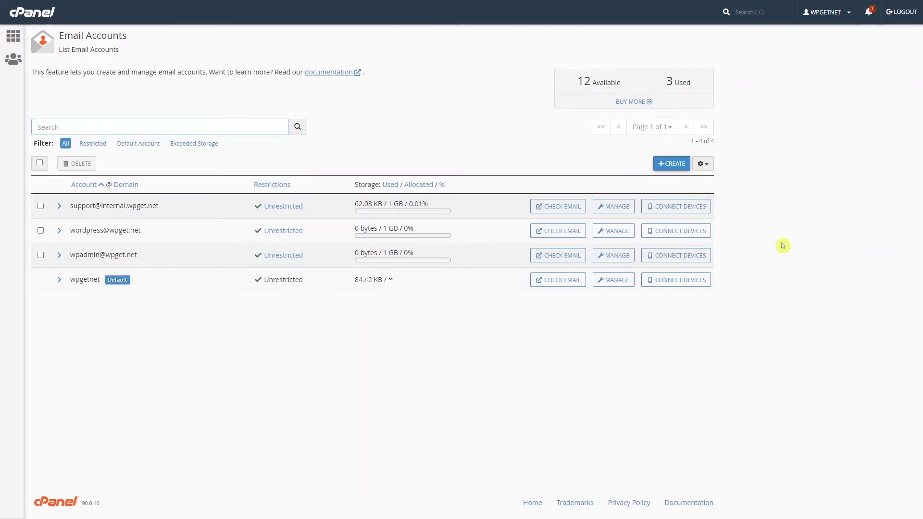
{"action": "left_click", "coordinate": [678, 234]}
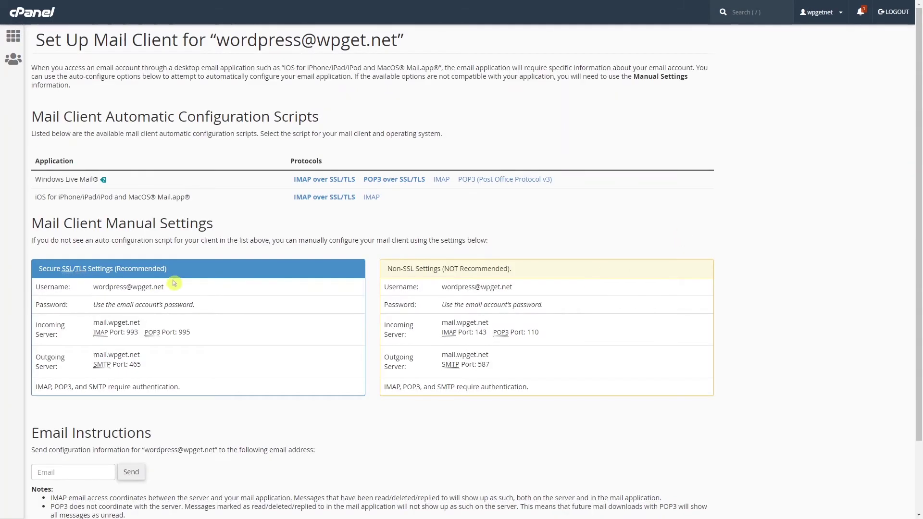
Copy the Non-SSL username into the notes on a 'User:' line.
{"action": "left_click_drag", "start_coordinate": [168, 269], "coordinate": [51, 271]}
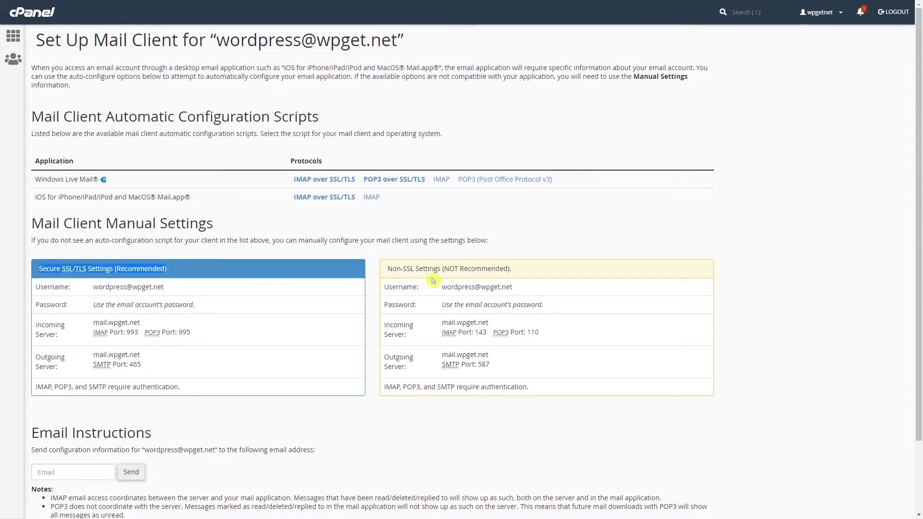
{"action": "left_click_drag", "start_coordinate": [515, 270], "coordinate": [388, 279]}
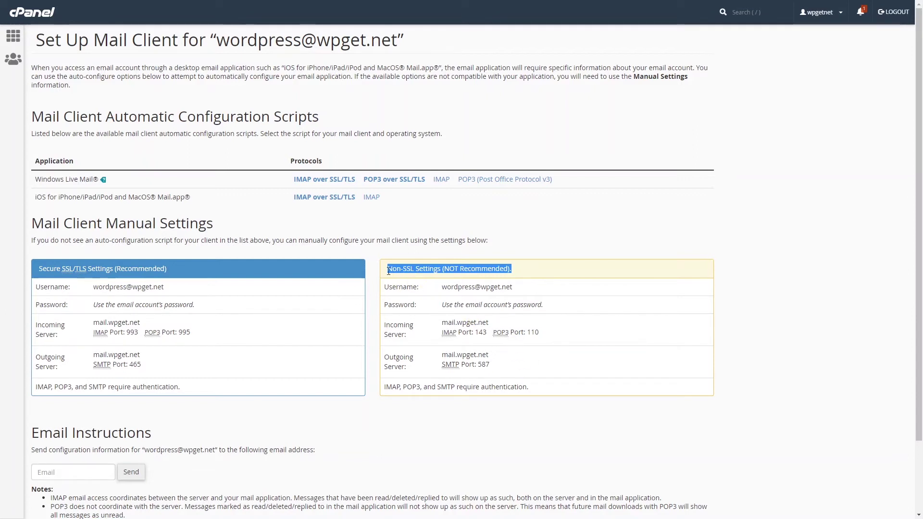
{"action": "left_click", "coordinate": [436, 272]}
{"action": "left_click_drag", "start_coordinate": [439, 270], "coordinate": [386, 281]}
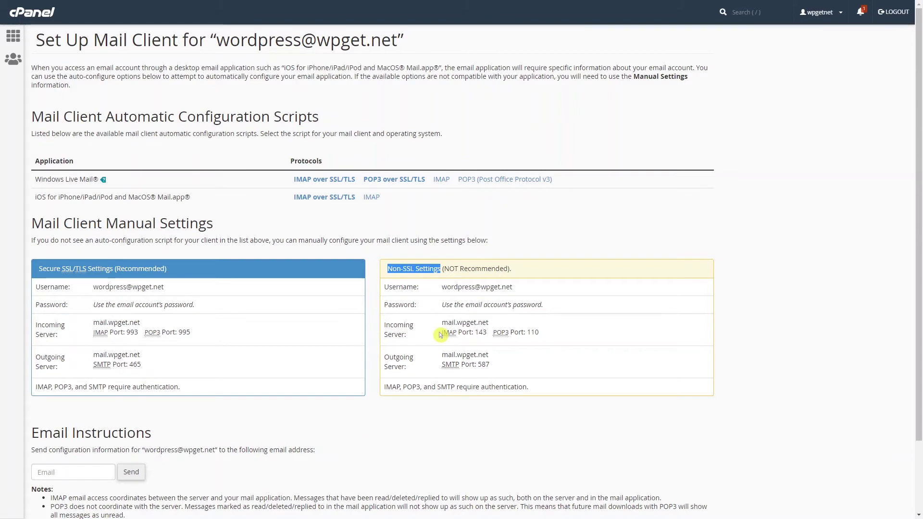
{"action": "left_click_drag", "start_coordinate": [515, 288], "coordinate": [444, 296]}
{"action": "right_click", "coordinate": [454, 290]}
{"action": "left_click", "coordinate": [487, 302]}
{"action": "key", "text": "alt+Tab"}
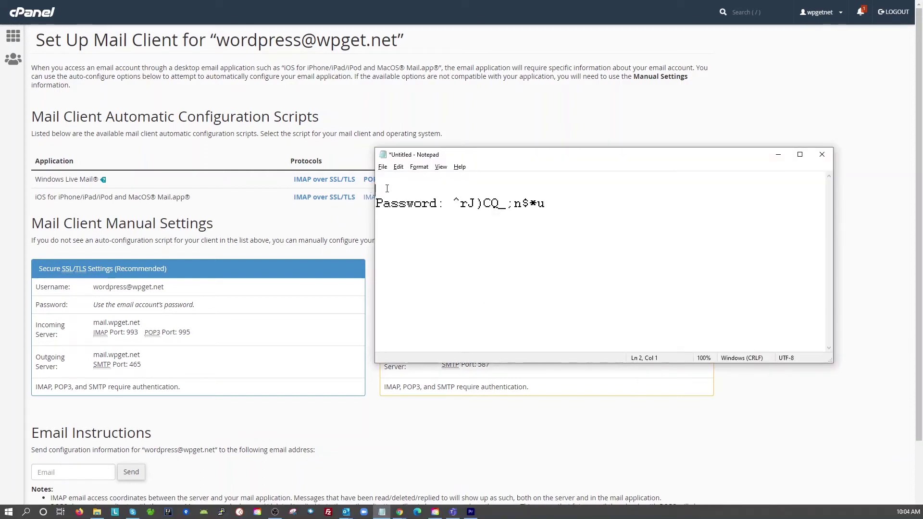
{"action": "type", "text": "User:"}
{"action": "key", "text": "ctrl+v"}
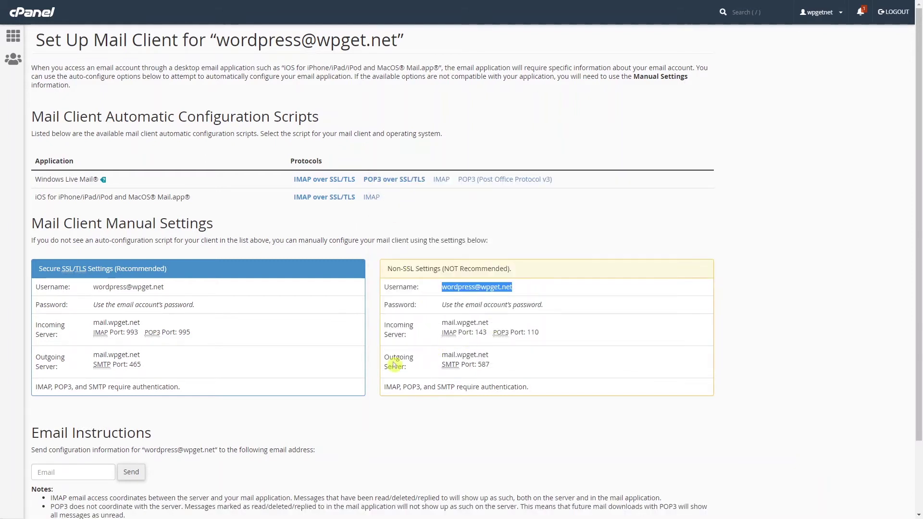
Add a 'Server:' line with mail.wpget.net to the notes, fixing the label typo.
{"action": "left_click_drag", "start_coordinate": [490, 356], "coordinate": [449, 357]}
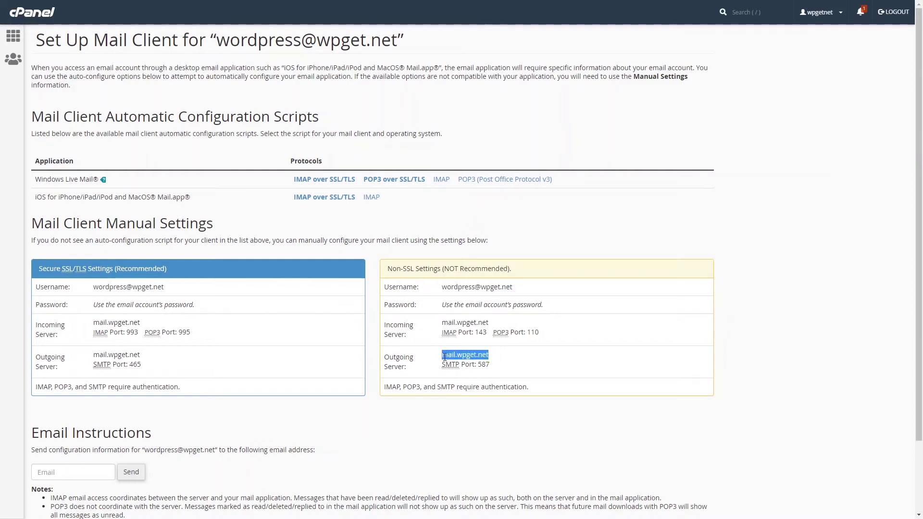
{"action": "key", "text": "alt+Tab"}
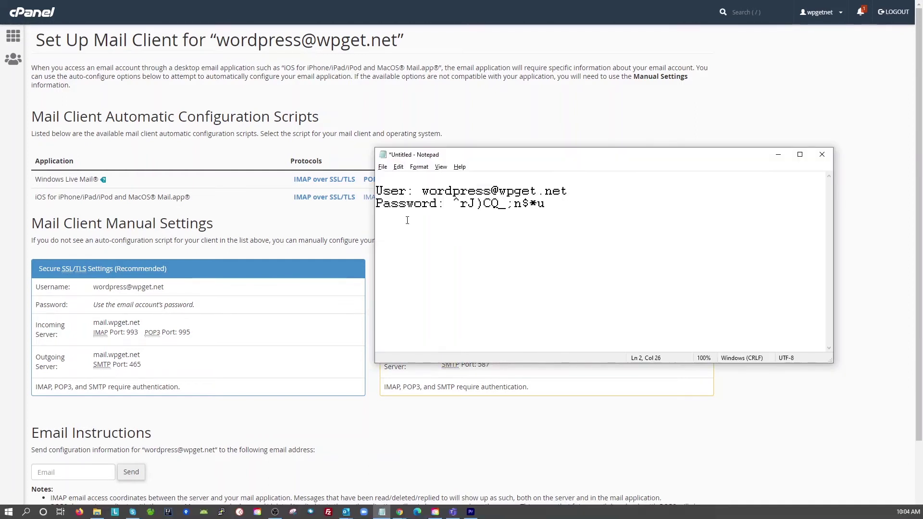
{"action": "key", "text": "Return"}
{"action": "key", "text": "Return"}
{"action": "type", "text": "Servr"}
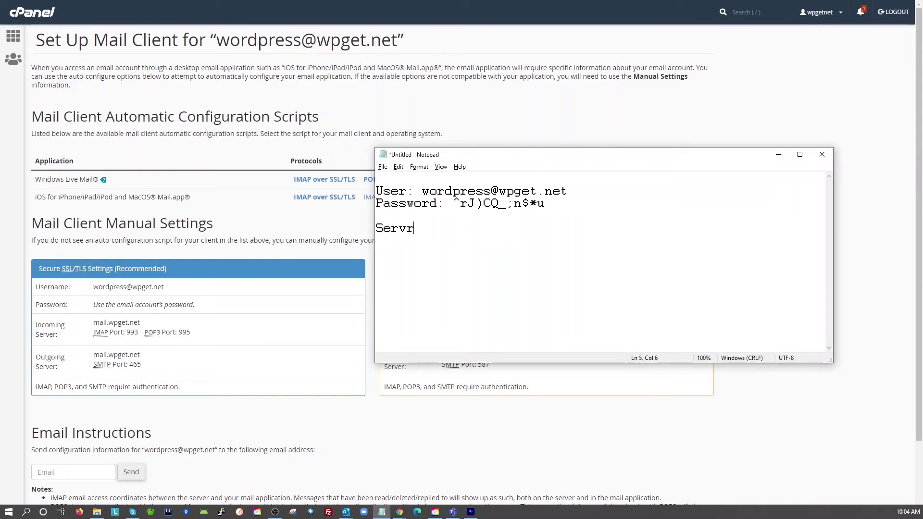
{"action": "type", "text": "r:"}
{"action": "key", "text": "ctrl+v"}
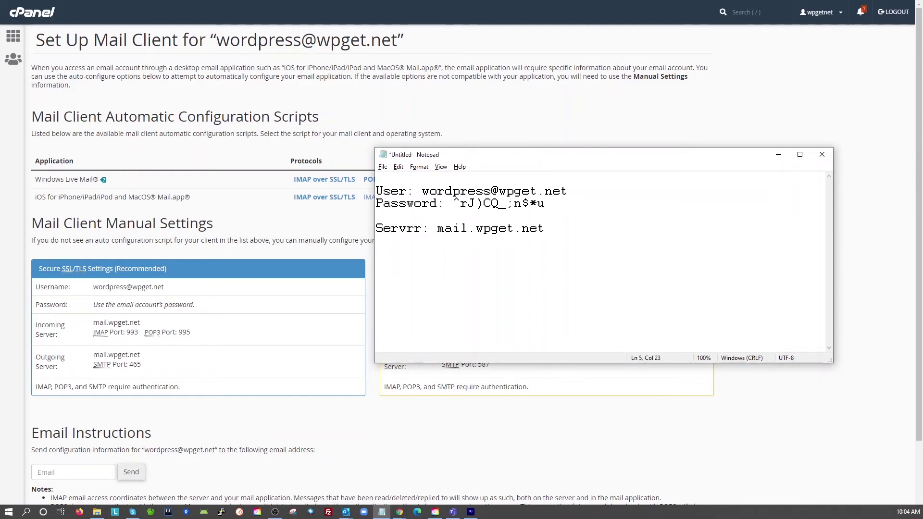
{"action": "key", "text": "Left"}
{"action": "key", "text": "Left"}
{"action": "key", "text": "Left"}
{"action": "key", "text": "Left"}
{"action": "key", "text": "Left"}
{"action": "key", "text": "Left"}
{"action": "key", "text": "Left"}
{"action": "key", "text": "Left"}
{"action": "key", "text": "Left"}
{"action": "key", "text": "Left"}
{"action": "key", "text": "Left"}
{"action": "key", "text": "Left"}
{"action": "key", "text": "Left"}
{"action": "key", "text": "Left"}
{"action": "key", "text": "Left"}
{"action": "key", "text": "Left"}
{"action": "key", "text": "Left"}
{"action": "key", "text": "BackSpace"}
{"action": "type", "text": "e"}
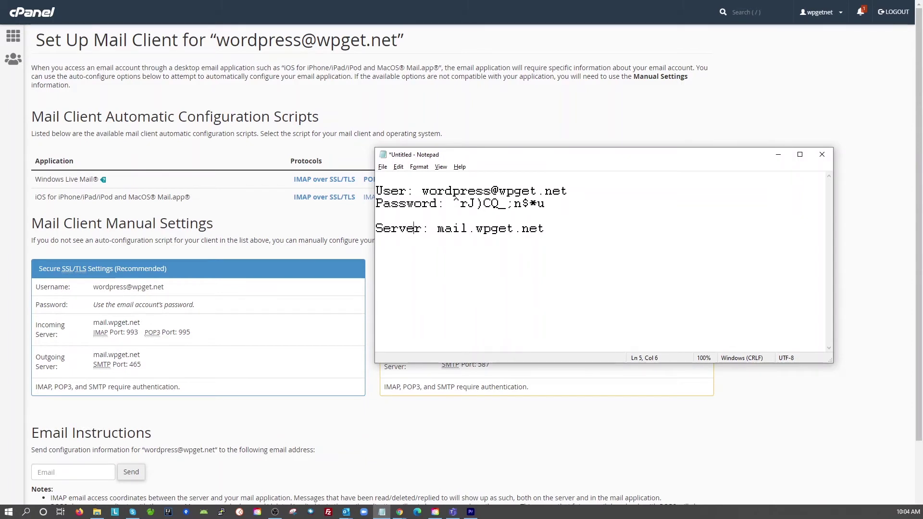
{"action": "key", "text": "alt+Tab"}
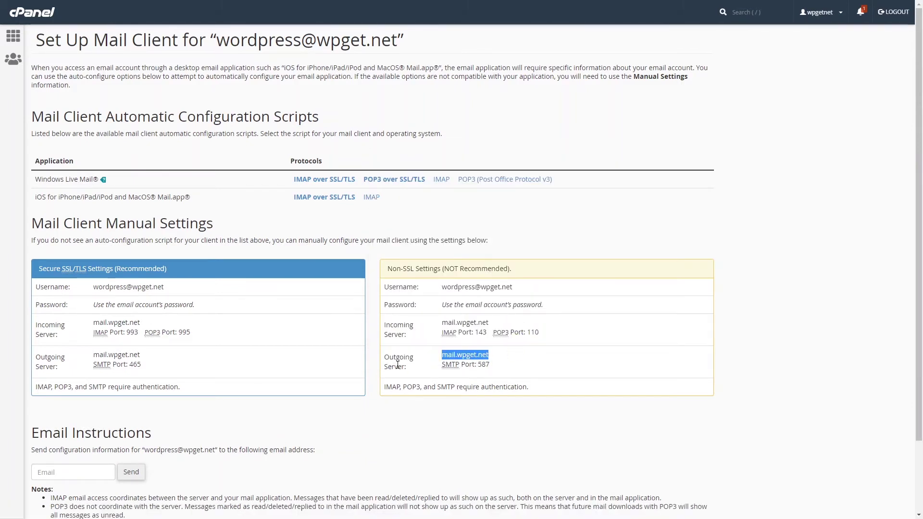
Add 'SMTP Port: 587' on a new line in the notes.
{"action": "left_click_drag", "start_coordinate": [489, 365], "coordinate": [444, 369]}
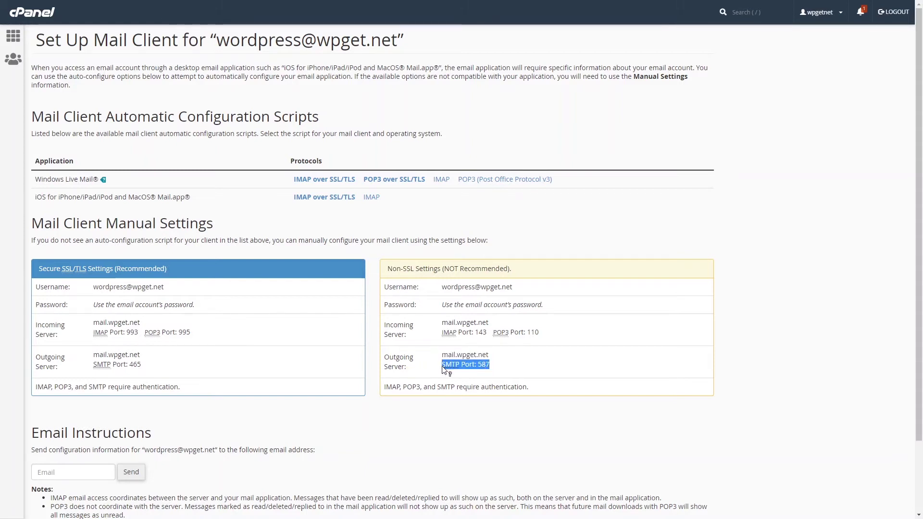
{"action": "key", "text": "alt+Tab"}
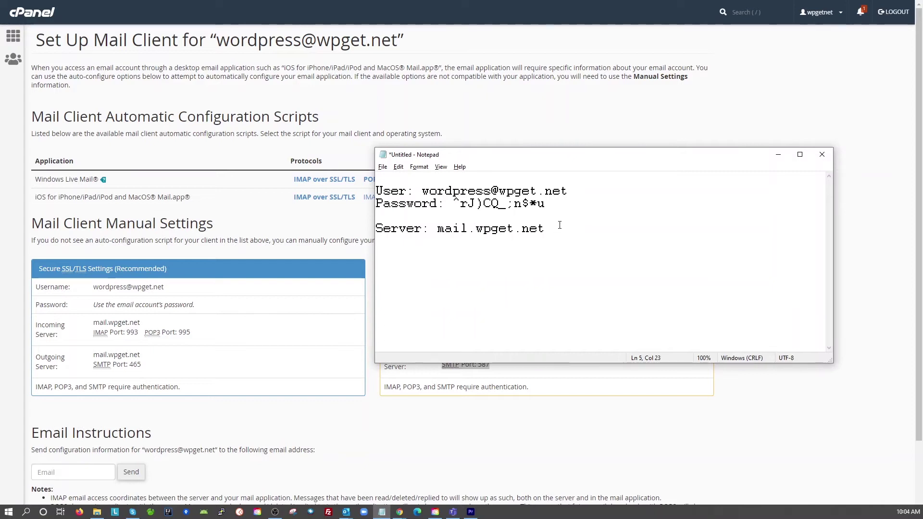
{"action": "key", "text": "Return"}
{"action": "type", "text": "SMTP Port: 587"}
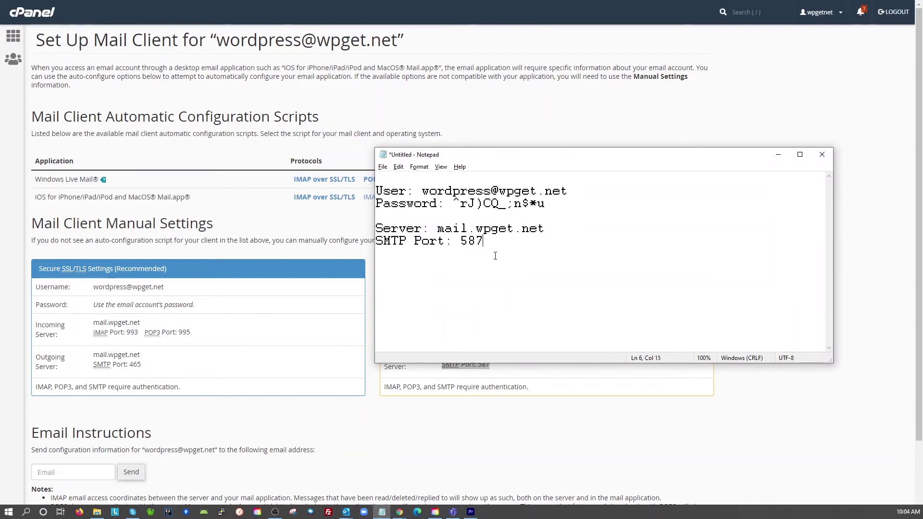
{"action": "key", "text": "Up"}
{"action": "key", "text": "Left"}
{"action": "key", "text": "Left"}
{"action": "key", "text": "Left"}
{"action": "key", "text": "Left"}
{"action": "key", "text": "Left"}
{"action": "key", "text": "Left"}
{"action": "key", "text": "Left"}
{"action": "key", "text": "Left"}
{"action": "key", "text": "Left"}
{"action": "key", "text": "Left"}
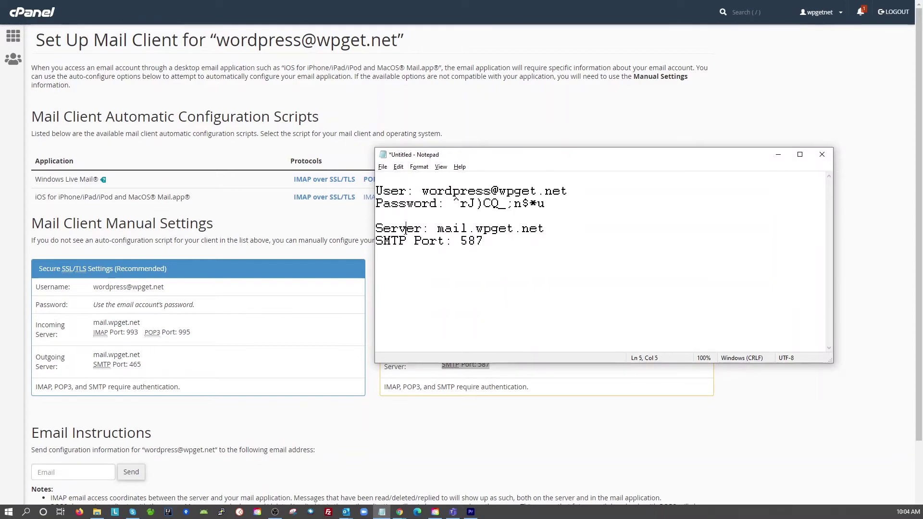
Append 'or localhost' after mail.wpget.net on the notes' Server line.
{"action": "left_click", "coordinate": [551, 234]}
{"action": "key", "text": "Left"}
{"action": "key", "text": "Left"}
{"action": "key", "text": "Left"}
{"action": "key", "text": "Left"}
{"action": "key", "text": "Left"}
{"action": "key", "text": "Left"}
{"action": "key", "text": "Left"}
{"action": "key", "text": "Left"}
{"action": "key", "text": "Left"}
{"action": "key", "text": "Left"}
{"action": "key", "text": "Left"}
{"action": "key", "text": "Left"}
{"action": "key", "text": "Left"}
{"action": "key", "text": "shift+Right"}
{"action": "key", "text": "shift+Right"}
{"action": "key", "text": "shift+Right"}
{"action": "key", "text": "shift+Right"}
{"action": "key", "text": "shift+Right"}
{"action": "key", "text": "End"}
{"action": "key", "text": "ctrl+shift+Left"}
{"action": "key", "text": "ctrl+shift+Left"}
{"action": "key", "text": "ctrl+shift+Left"}
{"action": "key", "text": "ctrl+shift+Left"}
{"action": "key", "text": "ctrl+shift+Left"}
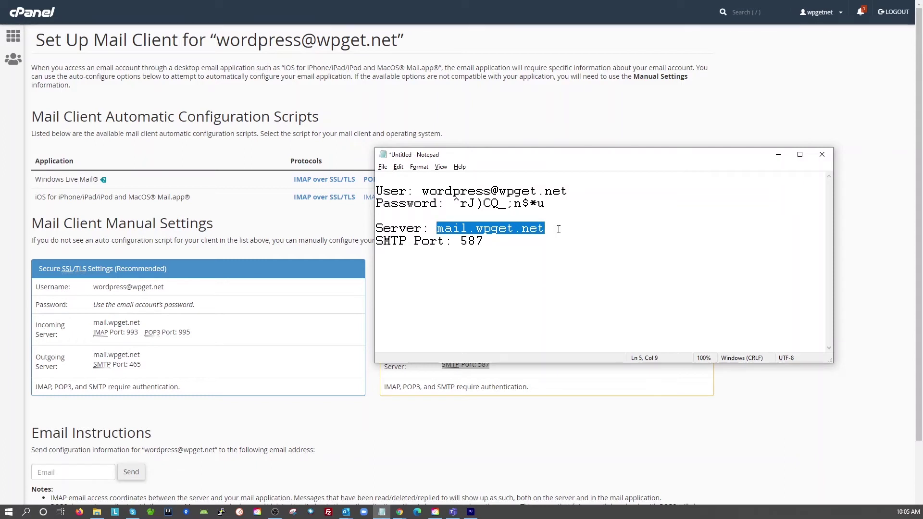
{"action": "key", "text": "End"}
{"action": "type", "text": "or l"}
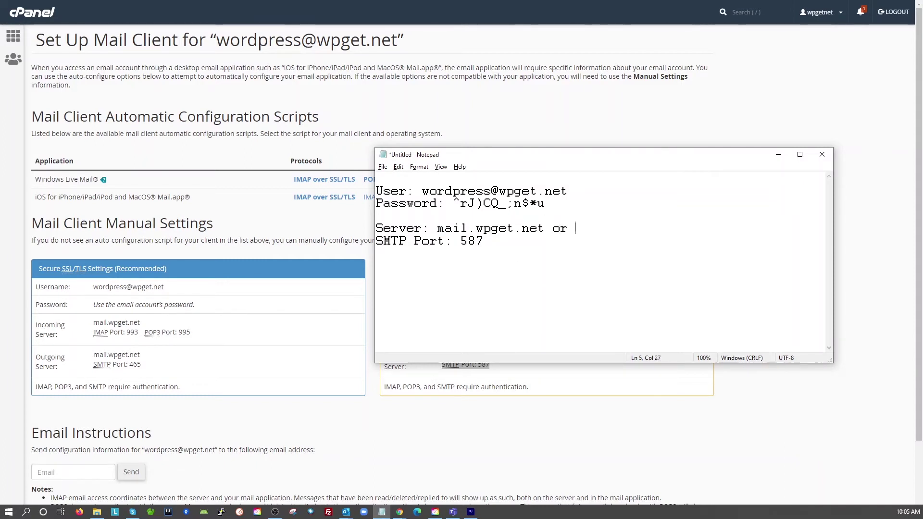
{"action": "type", "text": "ocalhost"}
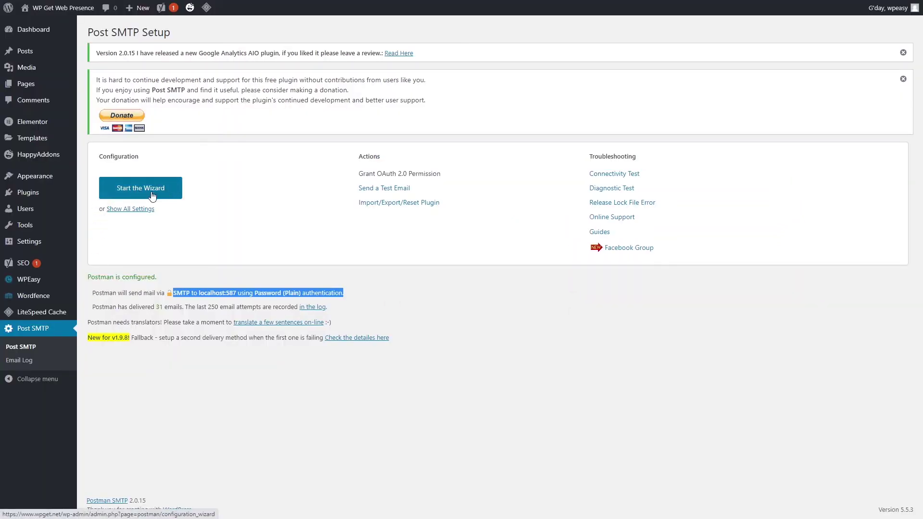
Start the Post SMTP setup wizard and copy the mailbox address from the notes.
{"action": "left_click", "coordinate": [152, 196]}
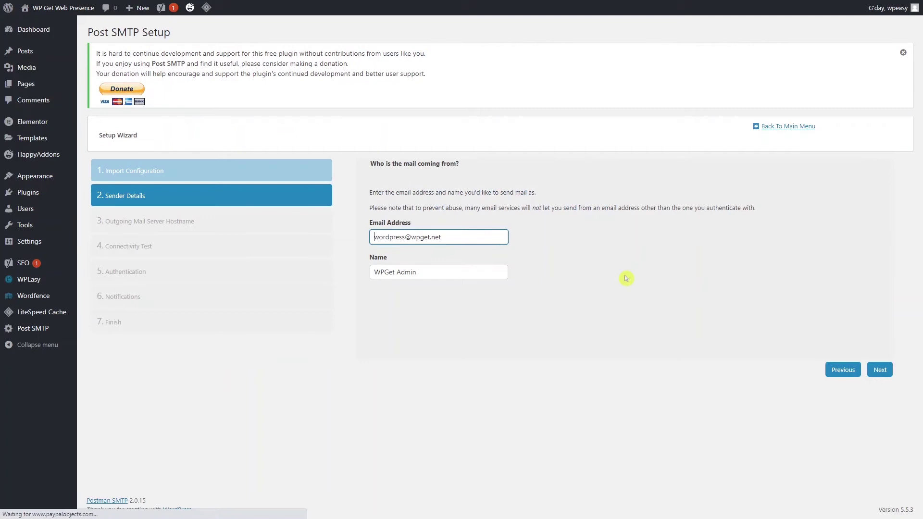
{"action": "left_click", "coordinate": [469, 258]}
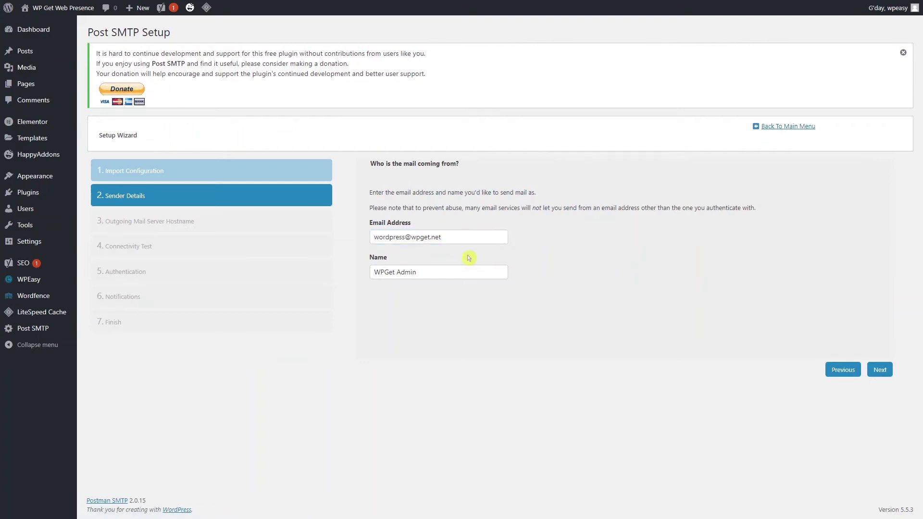
{"action": "key", "text": "alt+Tab"}
{"action": "left_click_drag", "start_coordinate": [564, 191], "coordinate": [423, 191]}
{"action": "right_click", "coordinate": [446, 197]}
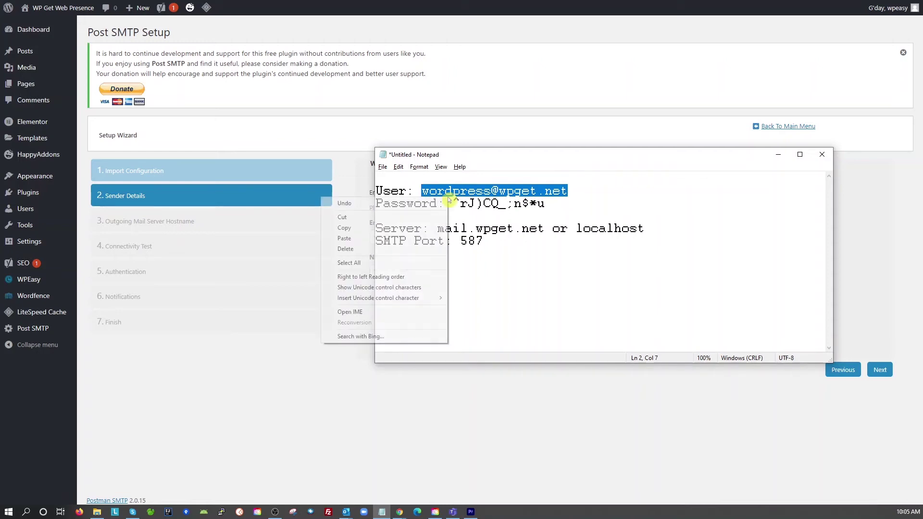
{"action": "left_click", "coordinate": [345, 227]}
Set the sender email to the mailbox address, keep the name WPGet Admin, and continue.
{"action": "left_click", "coordinate": [341, 350]}
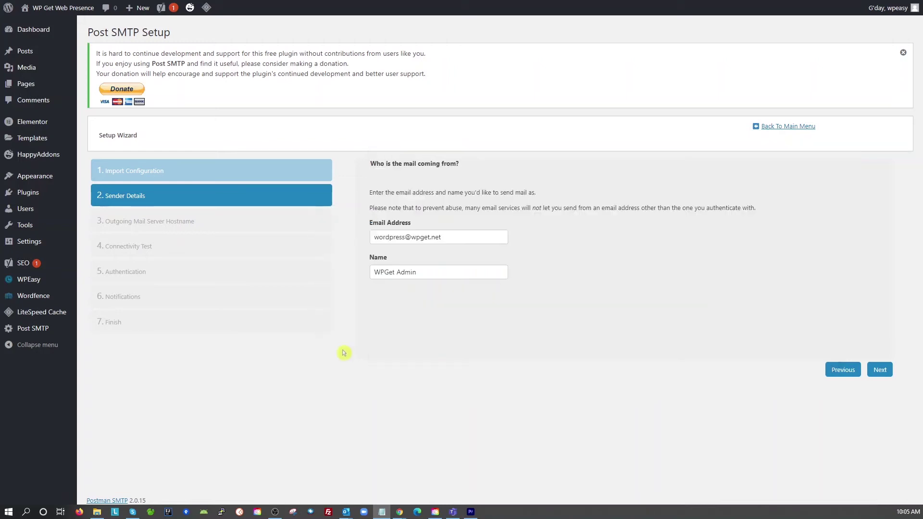
{"action": "left_click_drag", "start_coordinate": [440, 237], "coordinate": [365, 240]}
{"action": "right_click", "coordinate": [390, 242]}
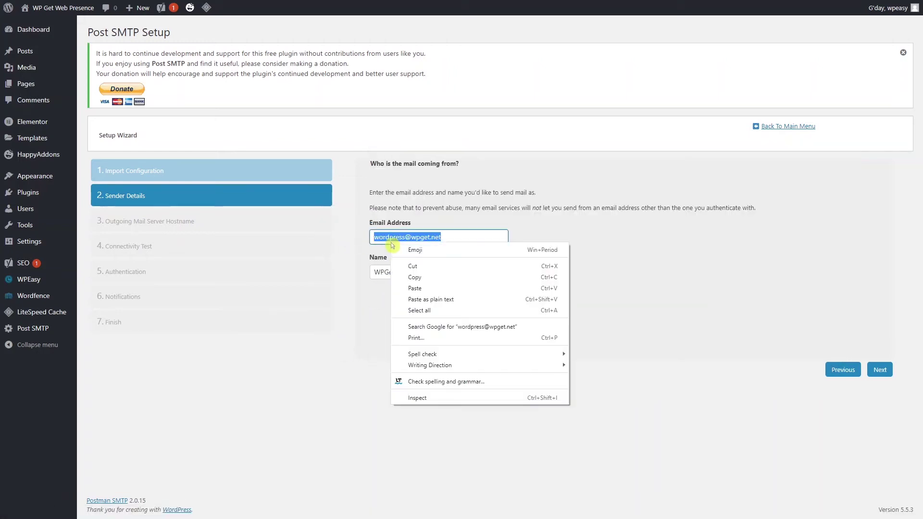
{"action": "left_click", "coordinate": [438, 287]}
{"action": "left_click", "coordinate": [429, 273]}
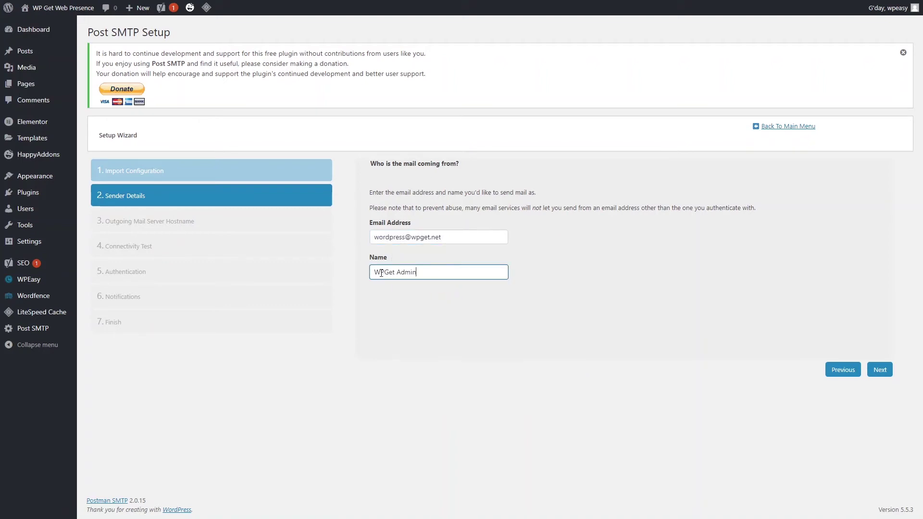
{"action": "left_click", "coordinate": [886, 371]}
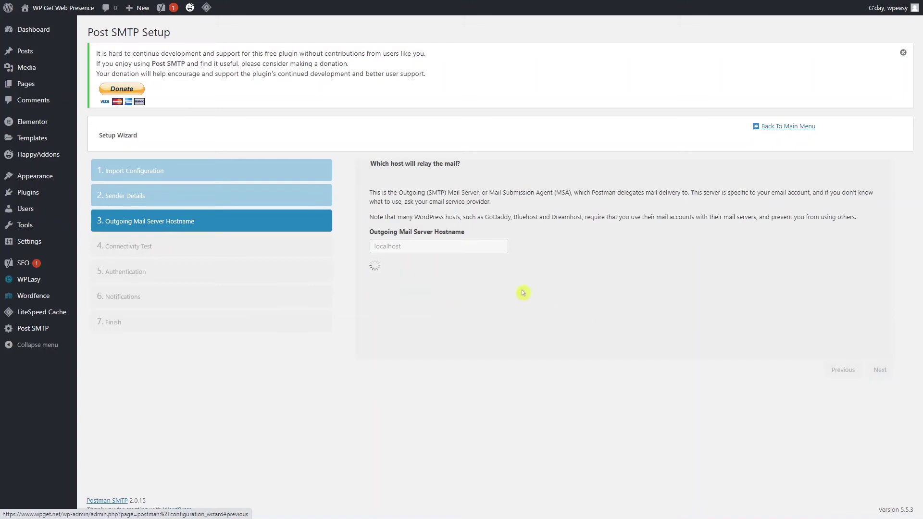
Keep localhost as the outgoing mail server hostname and continue.
{"action": "key", "text": "alt+Tab"}
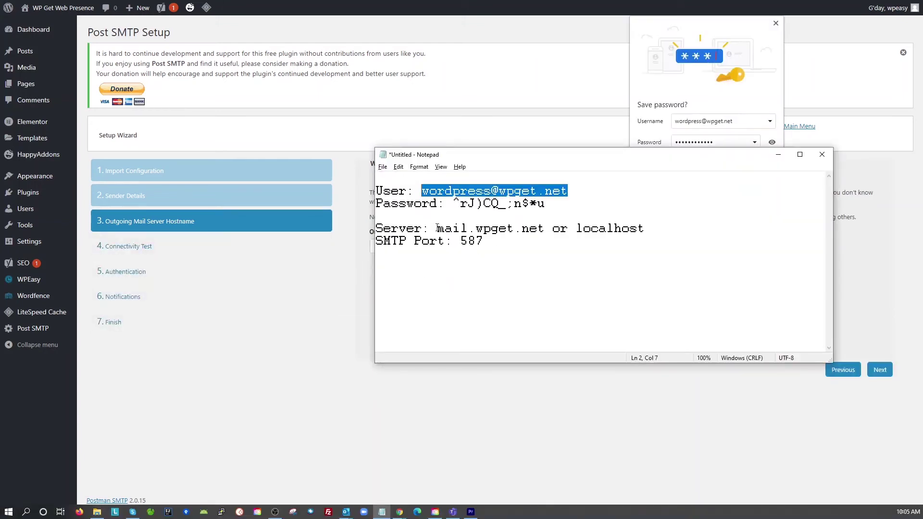
{"action": "left_click_drag", "start_coordinate": [442, 231], "coordinate": [531, 231]}
{"action": "left_click", "coordinate": [578, 238]}
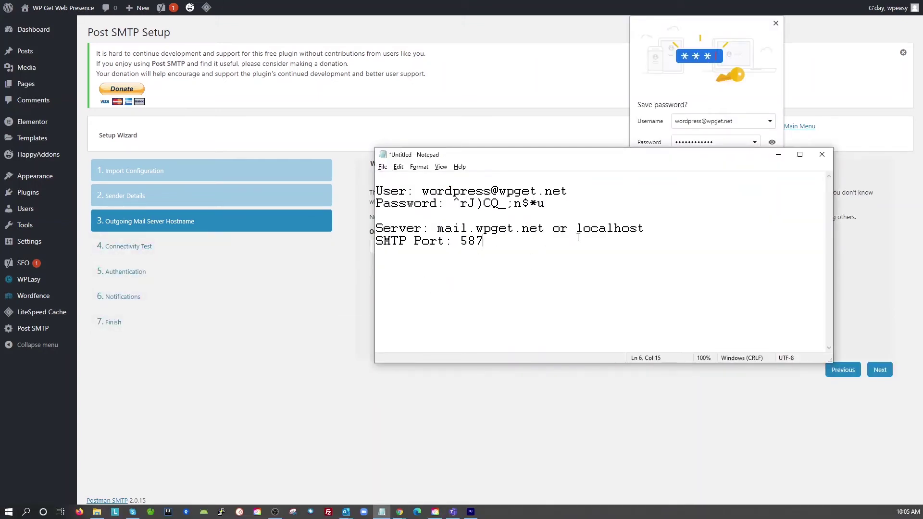
{"action": "key", "text": "alt+Tab"}
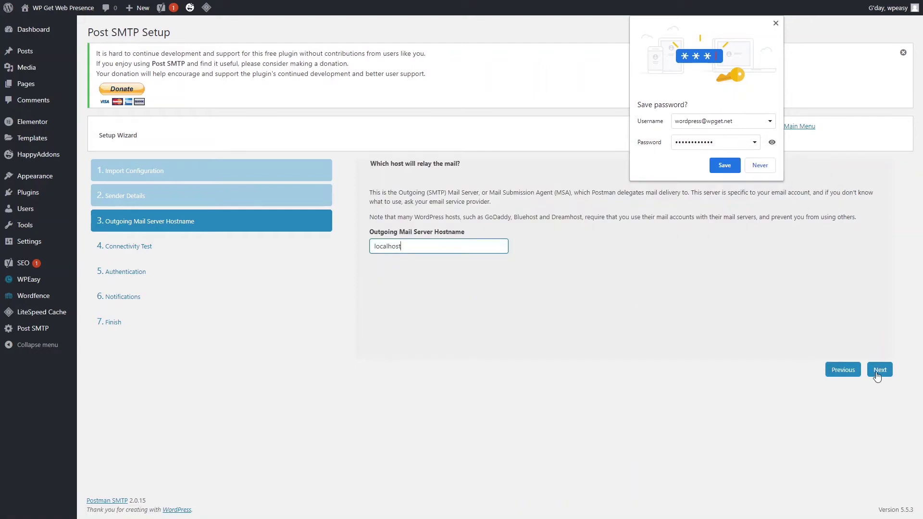
{"action": "left_click", "coordinate": [879, 370]}
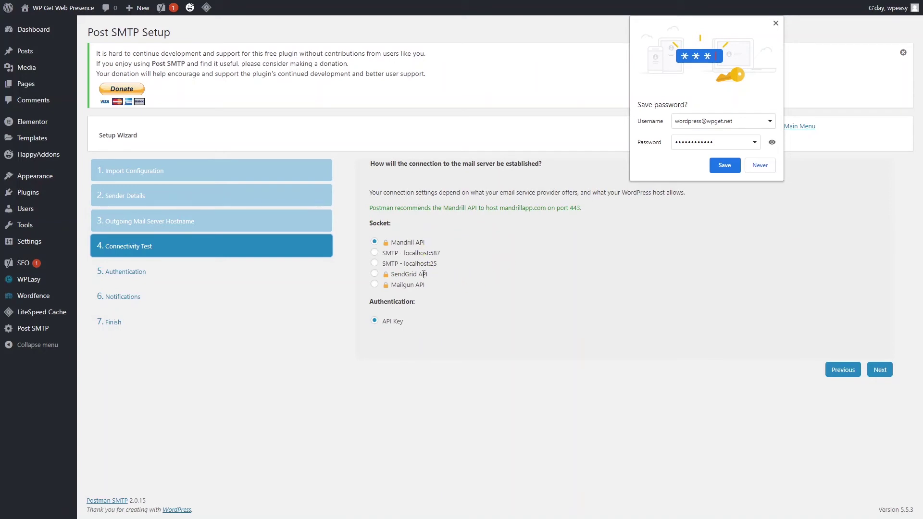
Choose the SMTP localhost:587 connection and advance to authentication.
{"action": "left_click", "coordinate": [374, 253]}
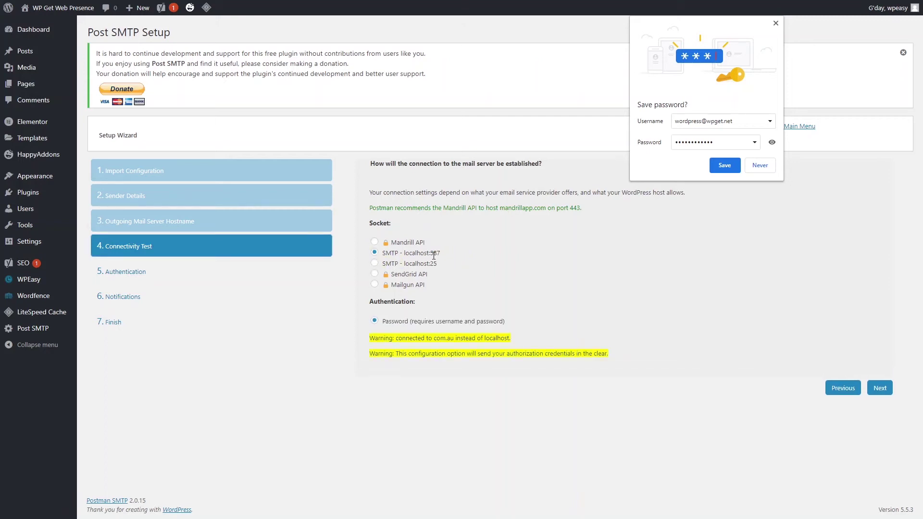
{"action": "key", "text": "alt+Tab"}
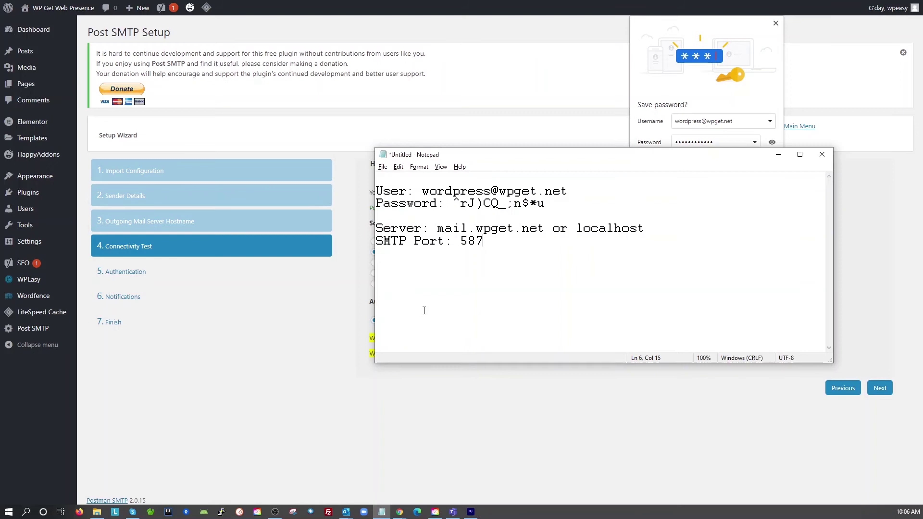
{"action": "left_click", "coordinate": [829, 369]}
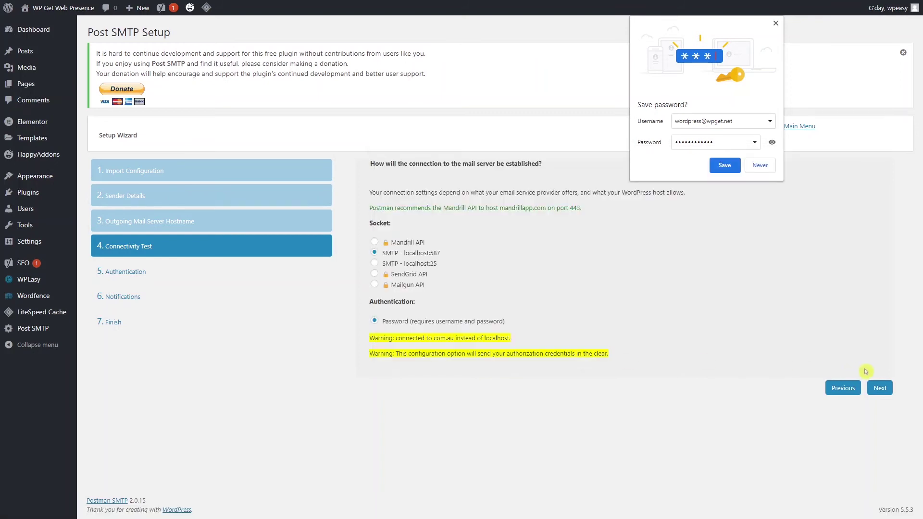
{"action": "left_click", "coordinate": [886, 393]}
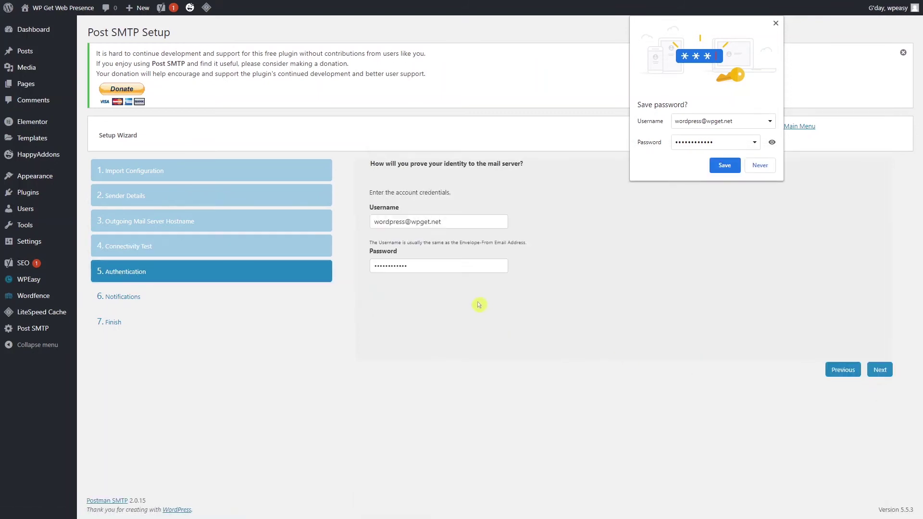
Replace the Username field with the mailbox address copied from the notes, pasted as plain text.
{"action": "key", "text": "alt+Tab"}
{"action": "left_click_drag", "start_coordinate": [571, 191], "coordinate": [421, 191]}
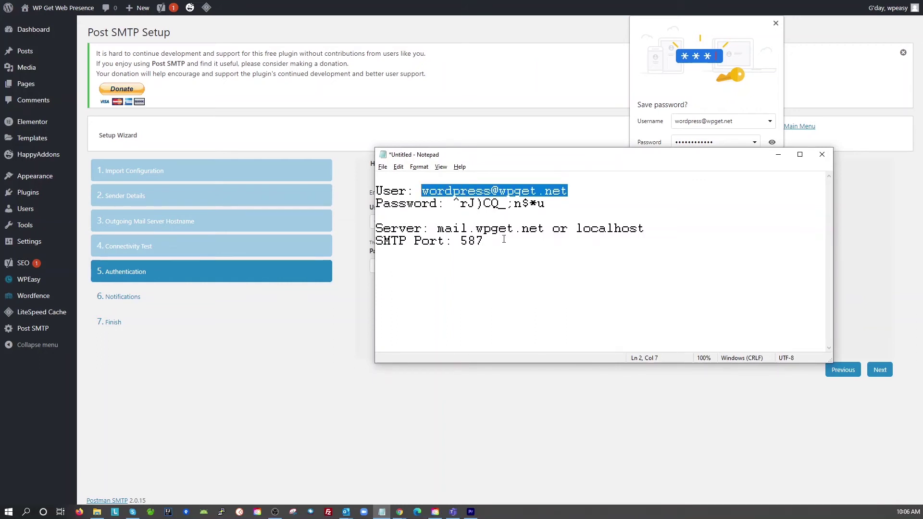
{"action": "right_click", "coordinate": [528, 193]}
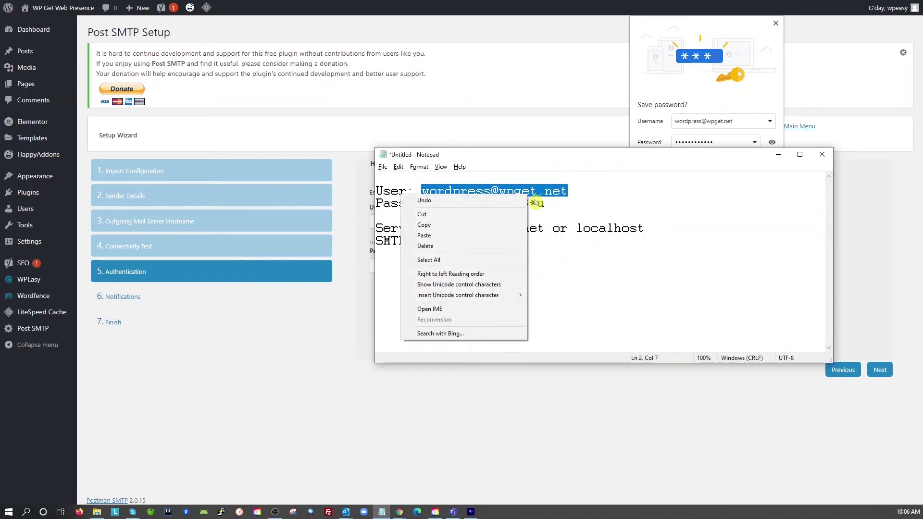
{"action": "left_click", "coordinate": [469, 228]}
{"action": "key", "text": "alt+Tab"}
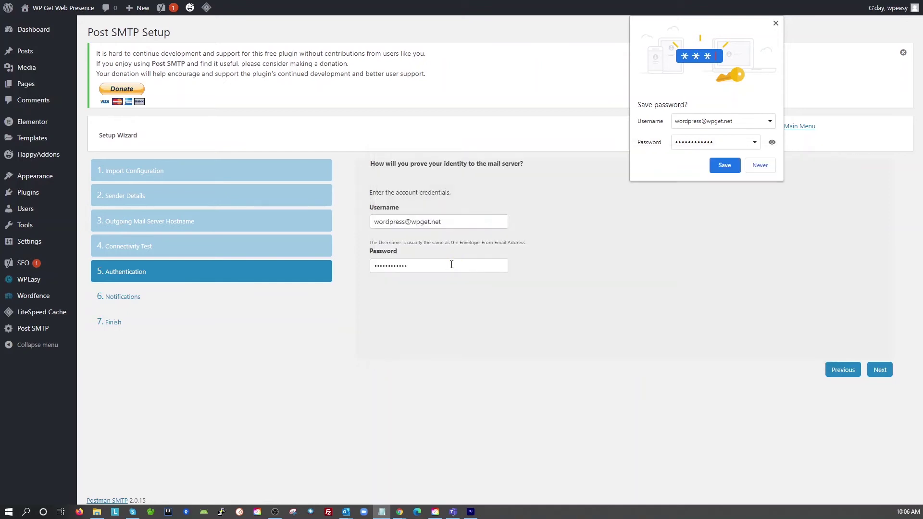
{"action": "left_click", "coordinate": [404, 221]}
{"action": "key", "text": "ctrl+a"}
{"action": "right_click", "coordinate": [404, 225]}
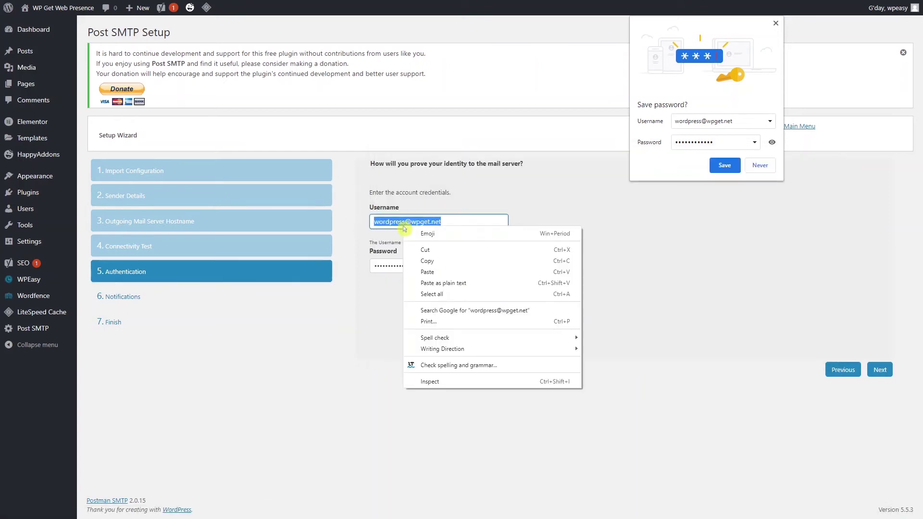
{"action": "left_click", "coordinate": [460, 283]}
Replace the Password field with the mailbox password from the notes and continue to Notifications.
{"action": "key", "text": "alt+Tab"}
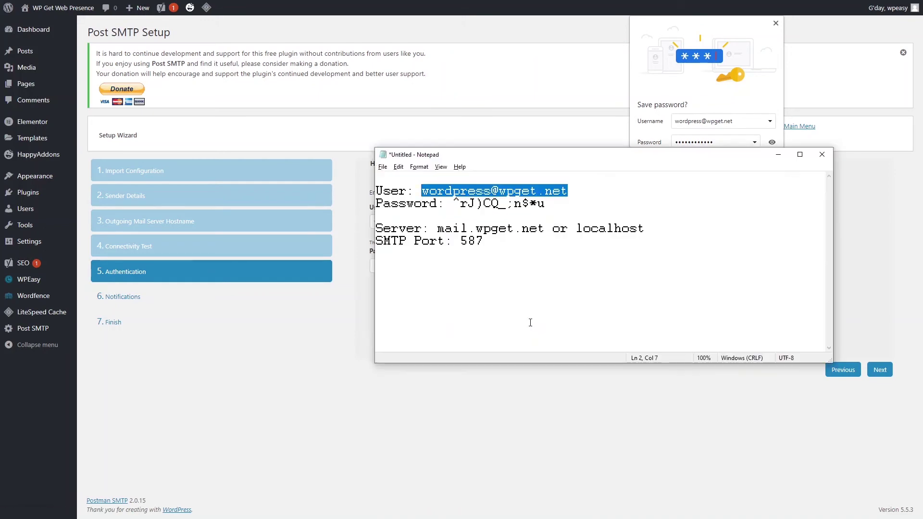
{"action": "left_click_drag", "start_coordinate": [546, 203], "coordinate": [454, 202]}
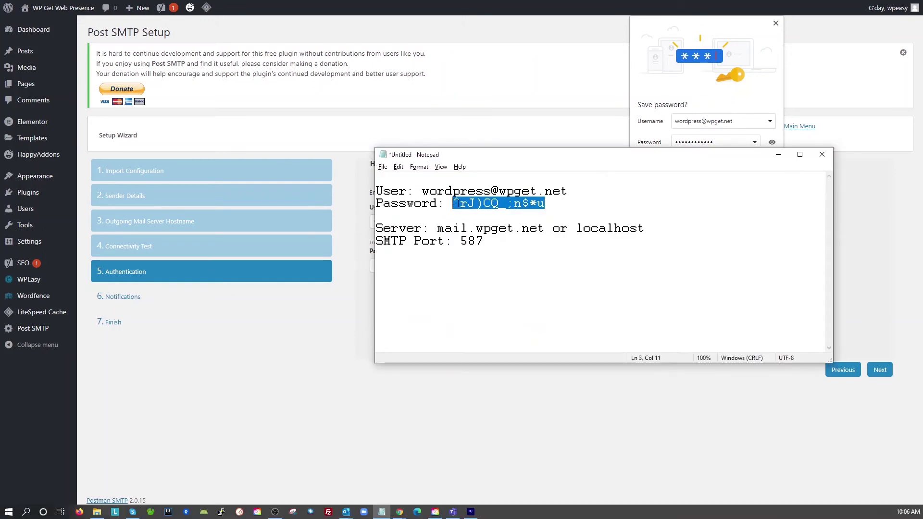
{"action": "right_click", "coordinate": [474, 203]}
{"action": "left_click", "coordinate": [450, 236]}
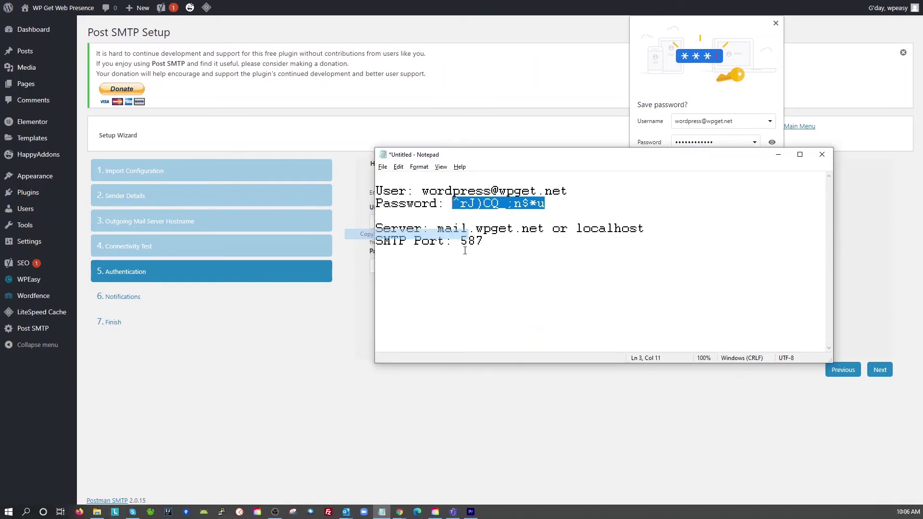
{"action": "key", "text": "alt+Tab"}
{"action": "double_click", "coordinate": [380, 265]}
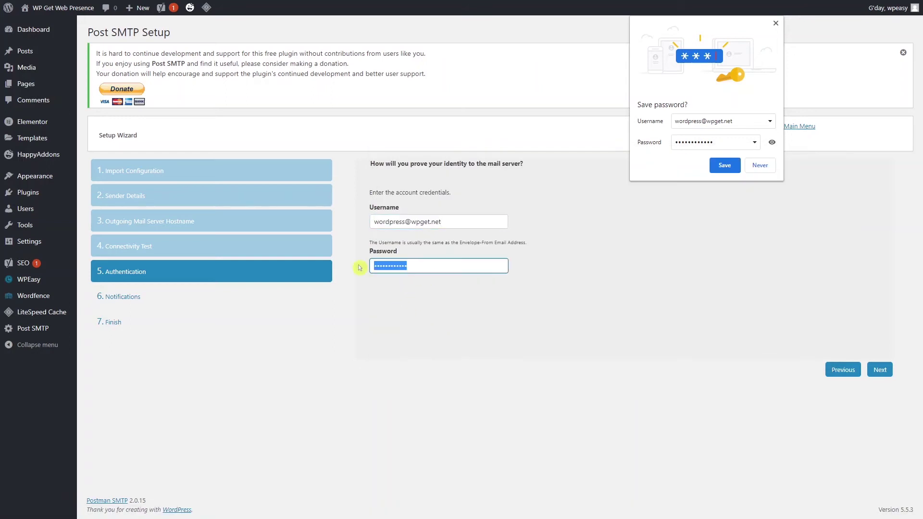
{"action": "right_click", "coordinate": [386, 265]}
{"action": "left_click", "coordinate": [433, 335]}
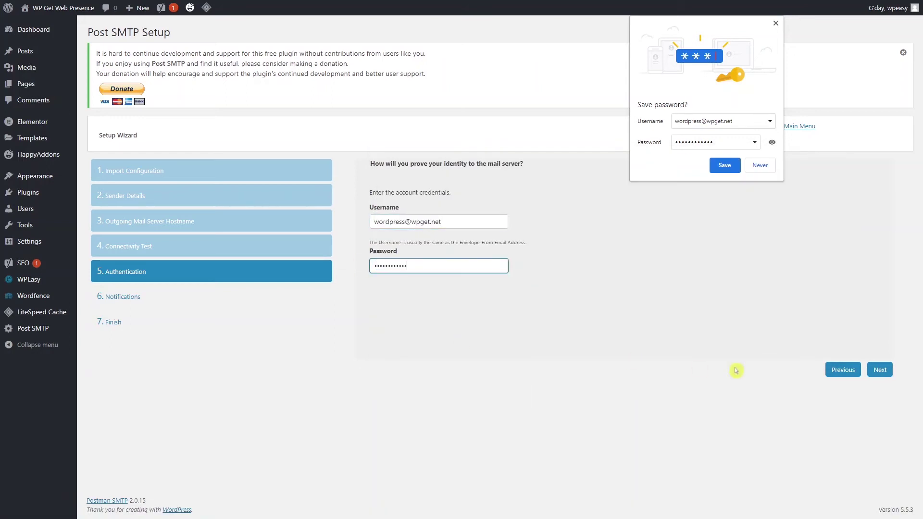
{"action": "left_click", "coordinate": [885, 370]}
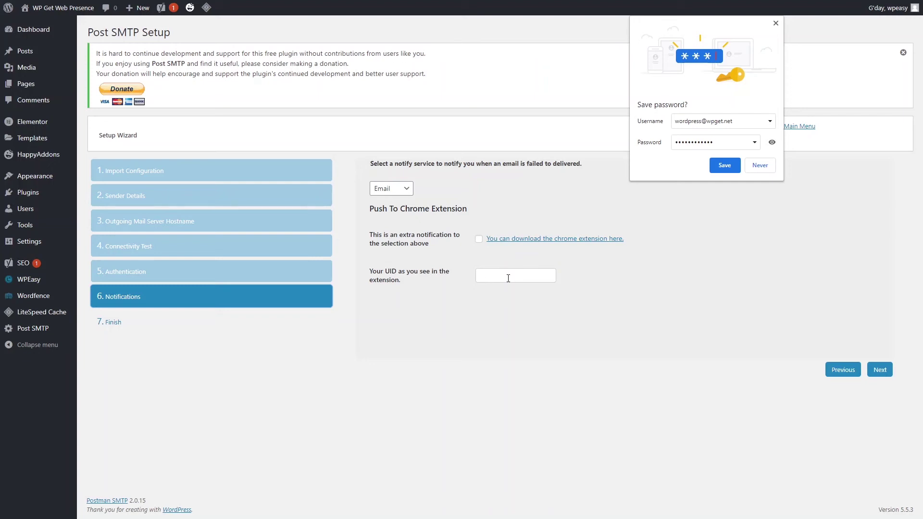
Leave Email as the failed-delivery notification service and advance to the You're Done! finish step.
{"action": "left_click", "coordinate": [406, 190]}
{"action": "left_click", "coordinate": [402, 220]}
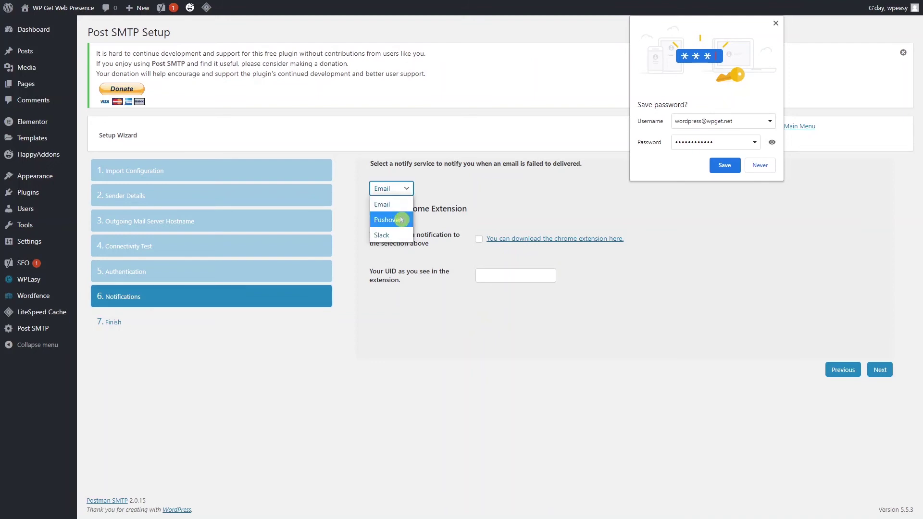
{"action": "left_click", "coordinate": [534, 206]}
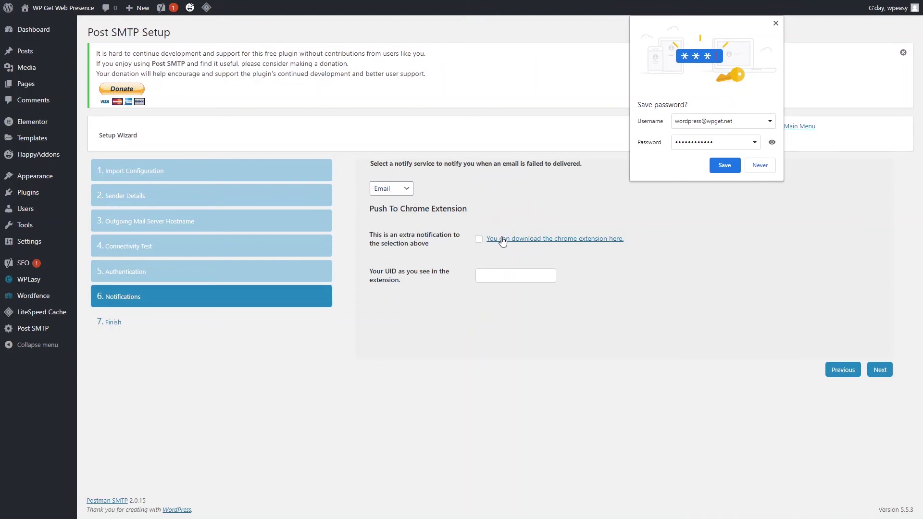
{"action": "left_click_drag", "start_coordinate": [568, 161], "coordinate": [502, 166]}
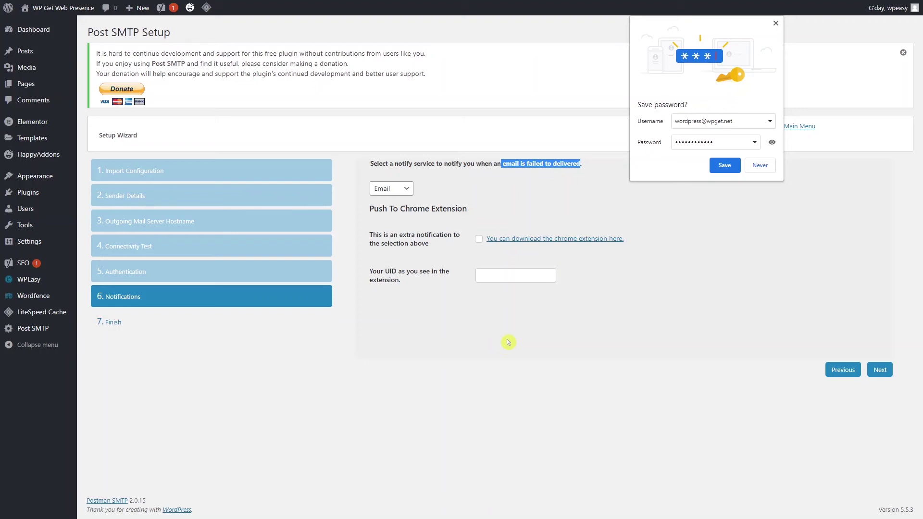
{"action": "left_click", "coordinate": [754, 336]}
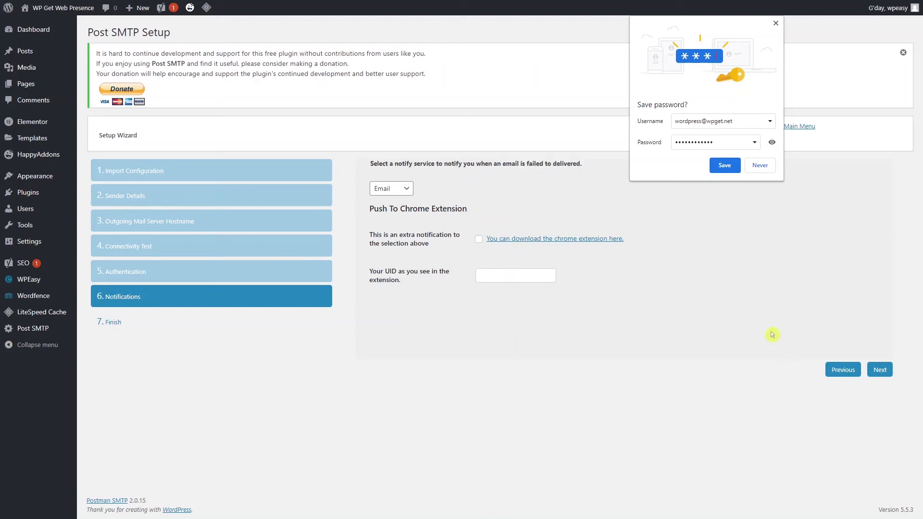
{"action": "left_click", "coordinate": [883, 373]}
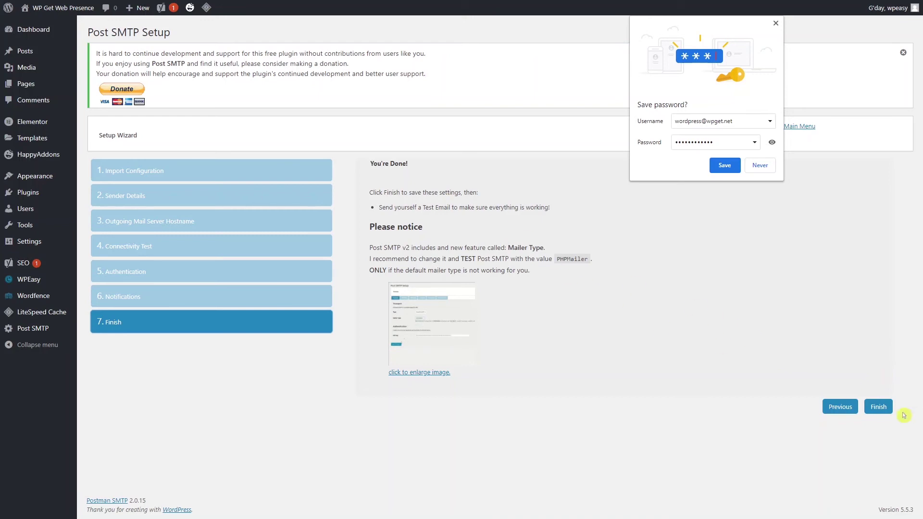
Finish the wizard to save the Post SMTP settings and dismiss Chrome's save-password offer.
{"action": "left_click", "coordinate": [879, 407]}
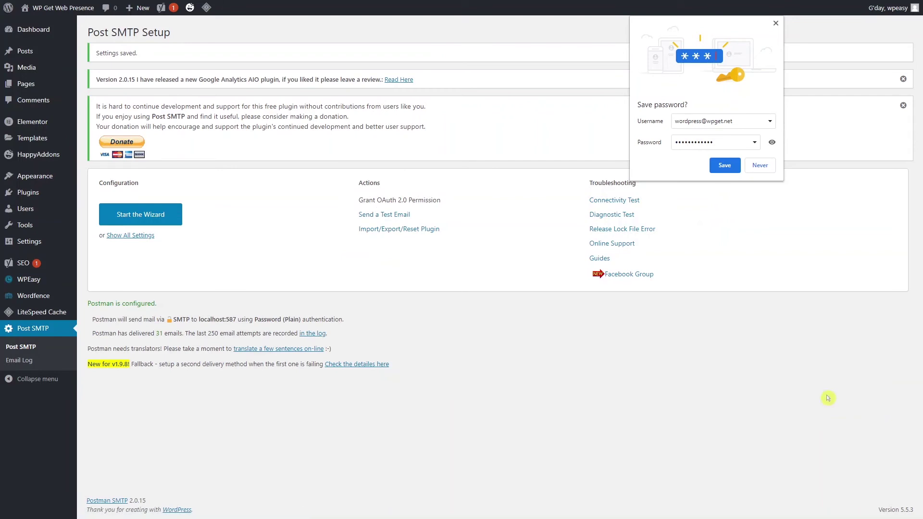
{"action": "left_click", "coordinate": [777, 24]}
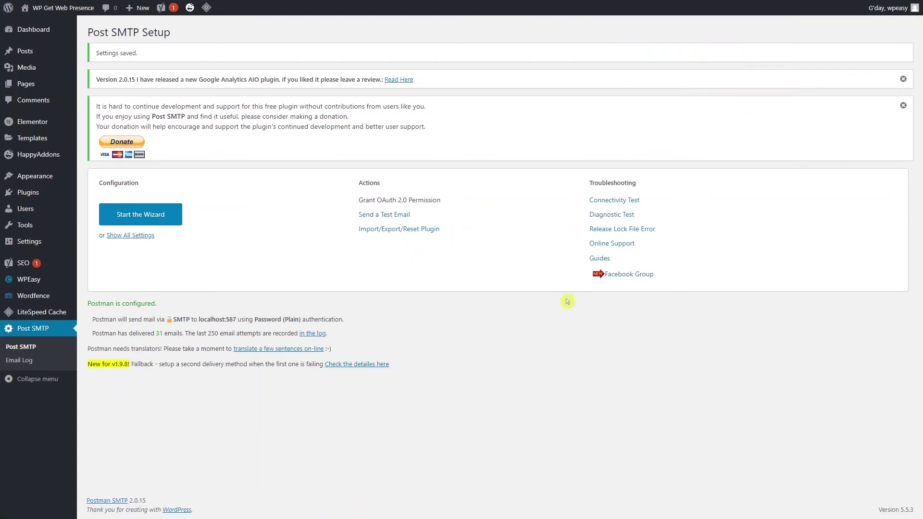
Send a Post SMTP test email, replacing the recipient with a new e-mail address.
{"action": "left_click", "coordinate": [393, 215]}
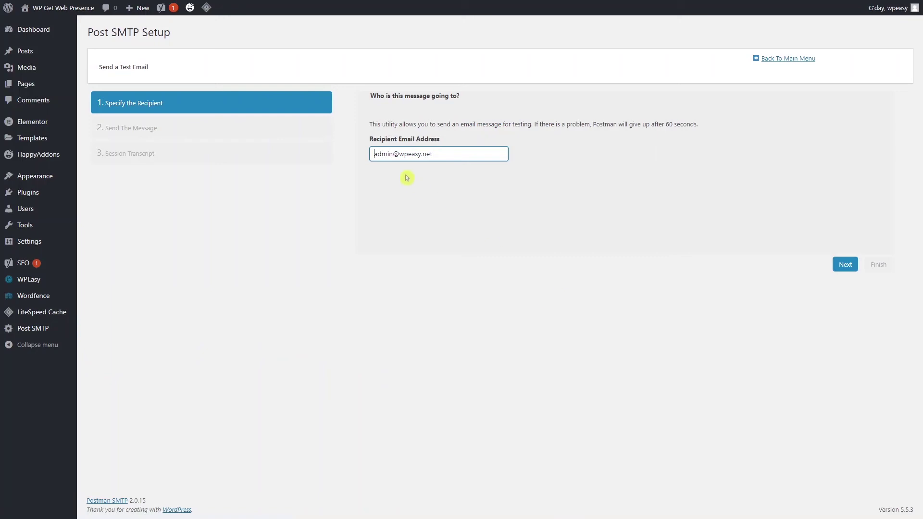
{"action": "double_click", "coordinate": [410, 156]}
{"action": "key", "text": "ctrl+a"}
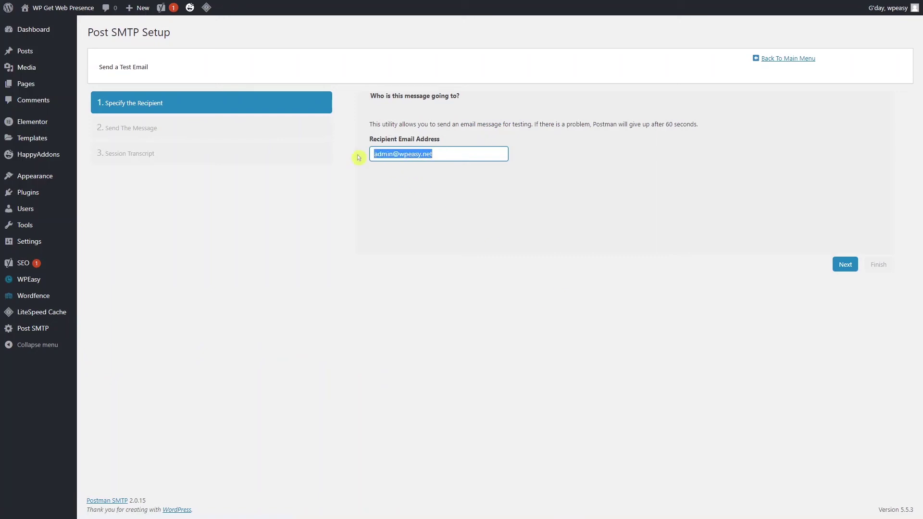
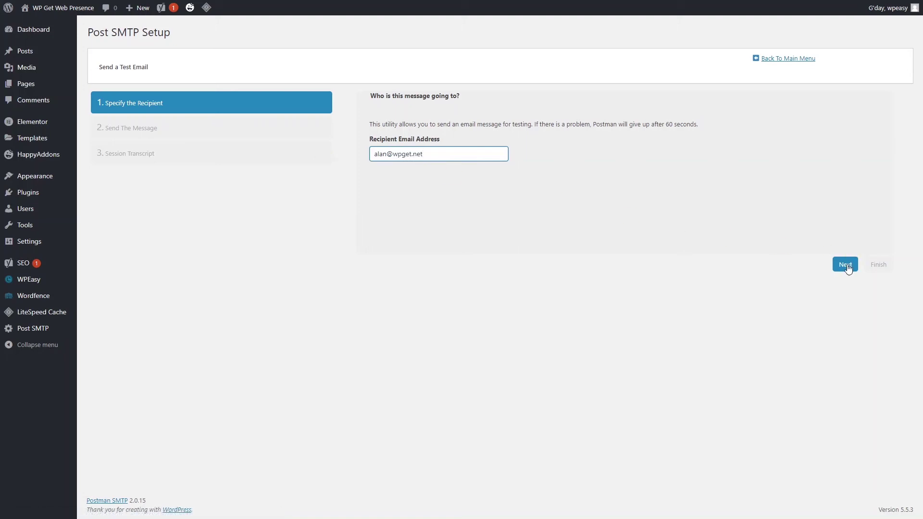
{"action": "left_click", "coordinate": [846, 266]}
Confirm the test reported Success, finish the test wizard, and show all settings.
{"action": "double_click", "coordinate": [447, 96]}
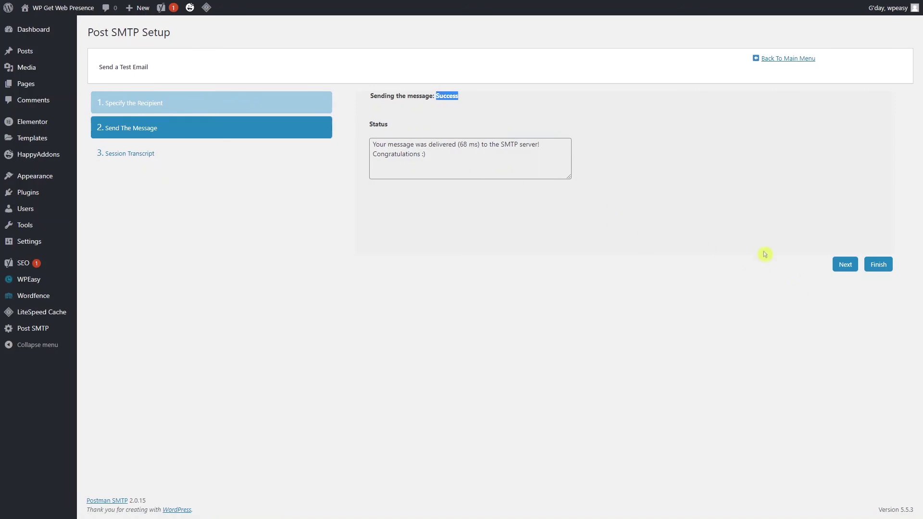
{"action": "left_click", "coordinate": [879, 265]}
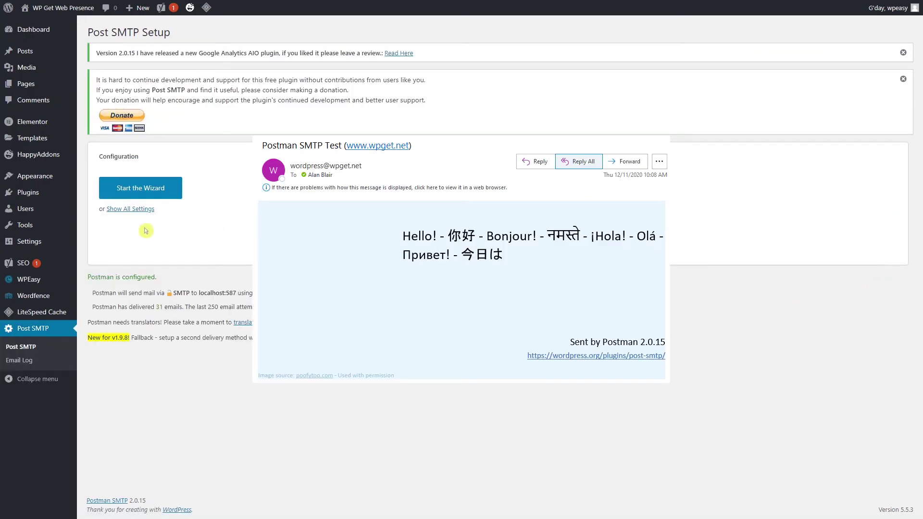
{"action": "left_click", "coordinate": [140, 209]}
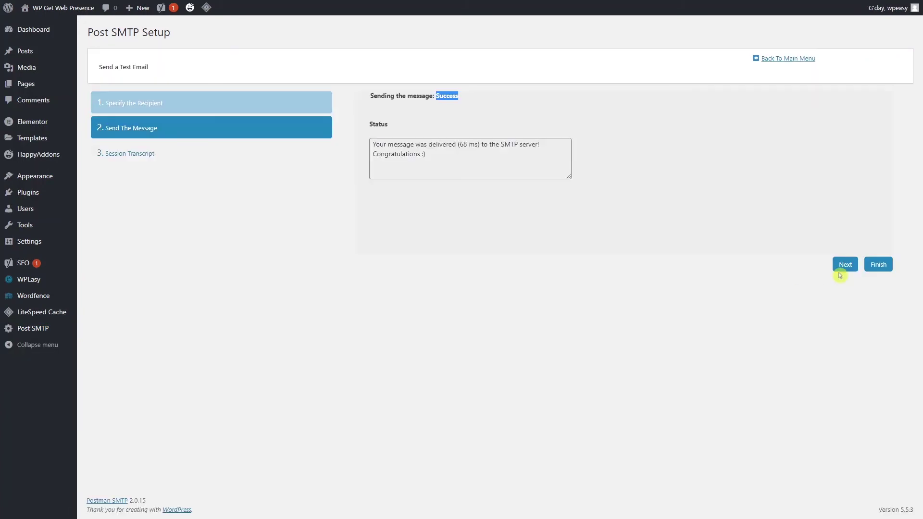
{"action": "left_click", "coordinate": [878, 265]}
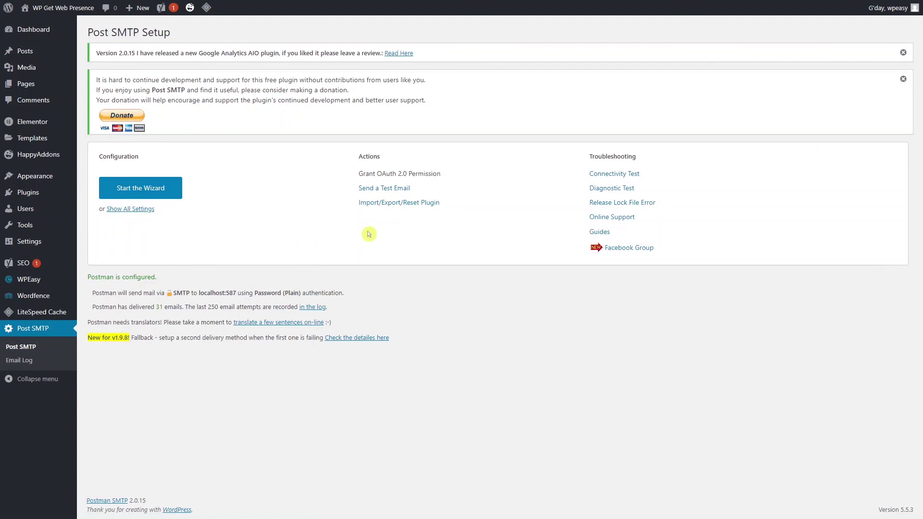
{"action": "left_click", "coordinate": [140, 210]}
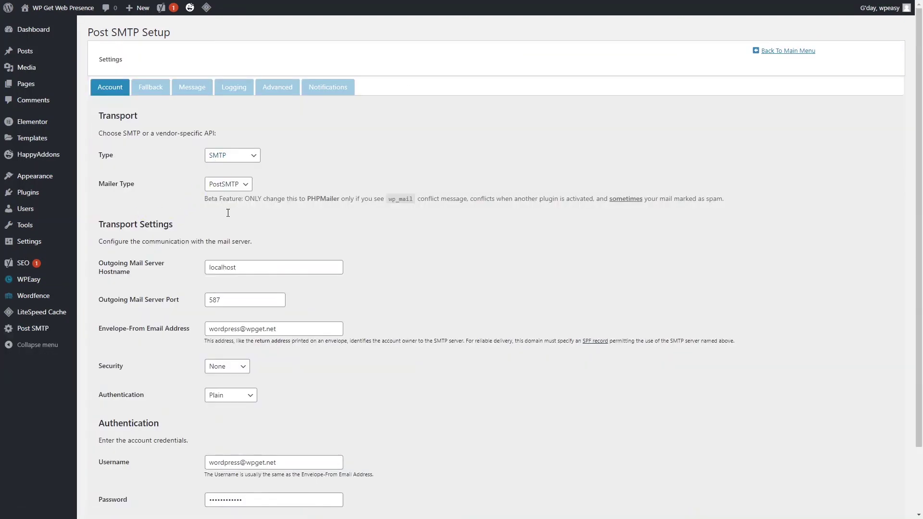
Browse the Post SMTP Account, Fallback and Message settings tabs.
{"action": "scroll", "coordinate": [273, 452], "scroll_direction": "down", "scroll_amount": 1}
{"action": "scroll", "coordinate": [273, 452], "scroll_direction": "up", "scroll_amount": 1}
{"action": "left_click", "coordinate": [147, 89]}
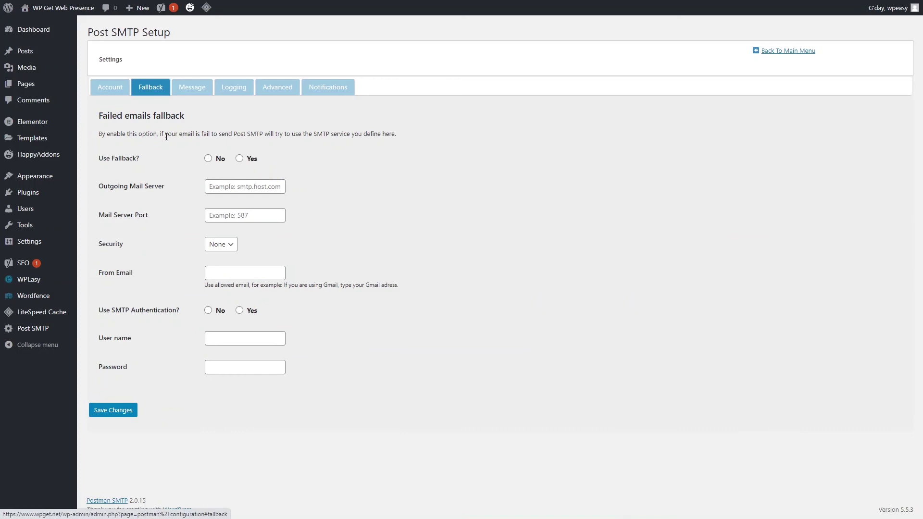
{"action": "left_click", "coordinate": [110, 87]}
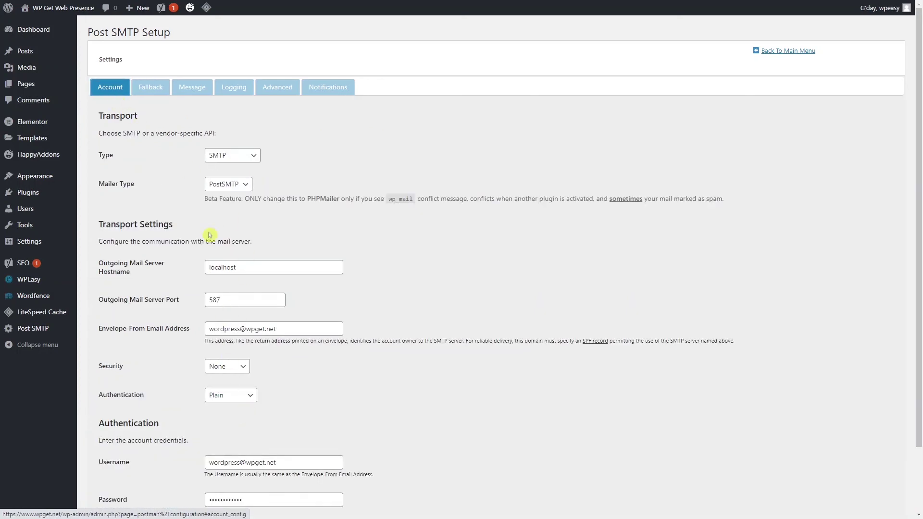
{"action": "left_click", "coordinate": [151, 87]}
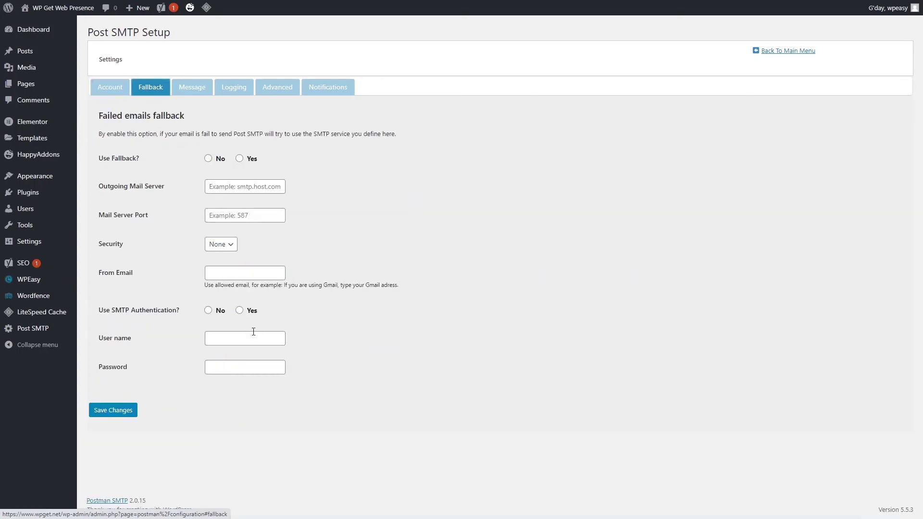
{"action": "left_click", "coordinate": [194, 88]}
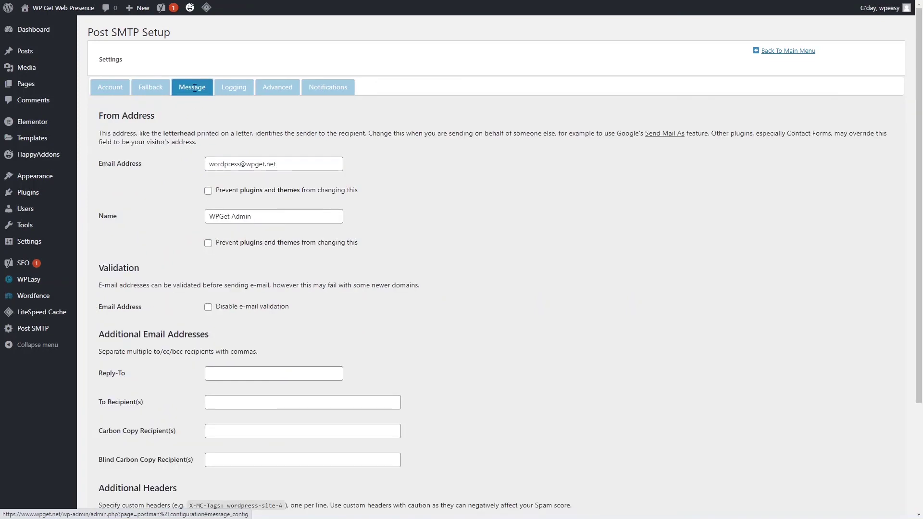
Review the Logging, Advanced and Notifications tabs, return to Account, then open the Email Log.
{"action": "left_click", "coordinate": [234, 89]}
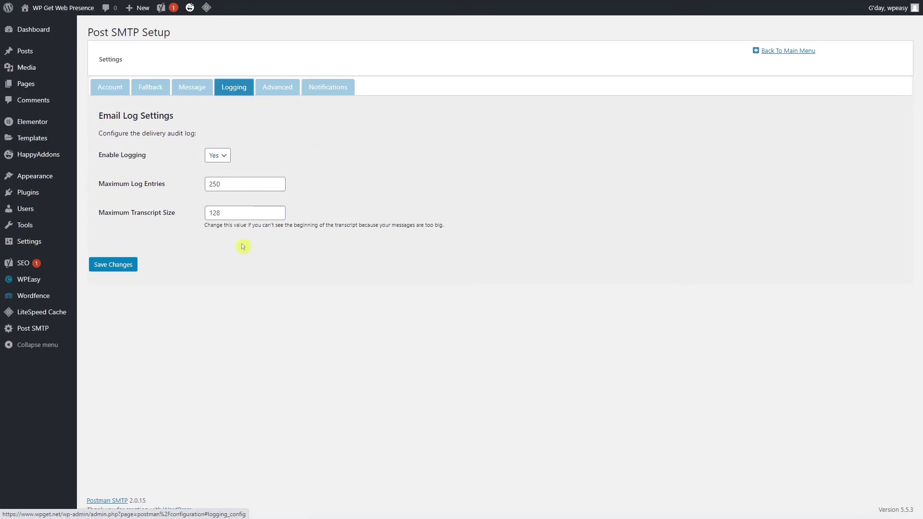
{"action": "left_click", "coordinate": [282, 93]}
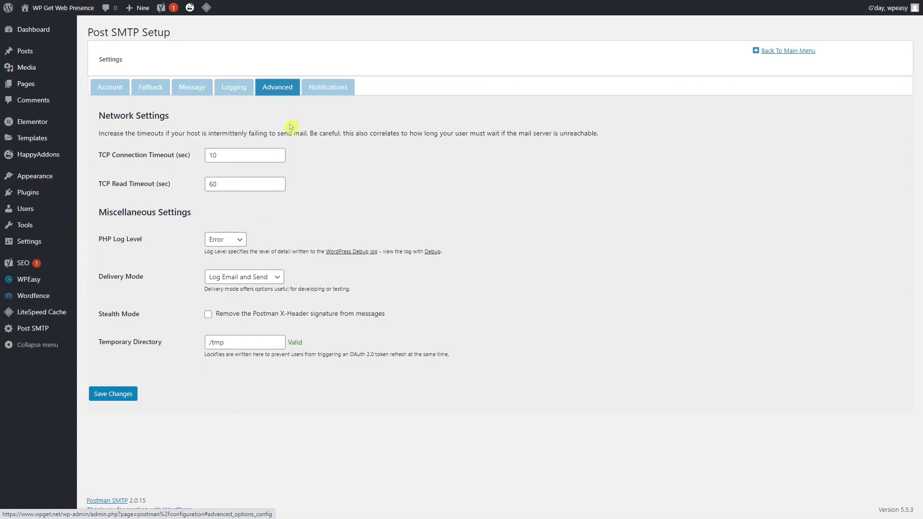
{"action": "left_click", "coordinate": [327, 86]}
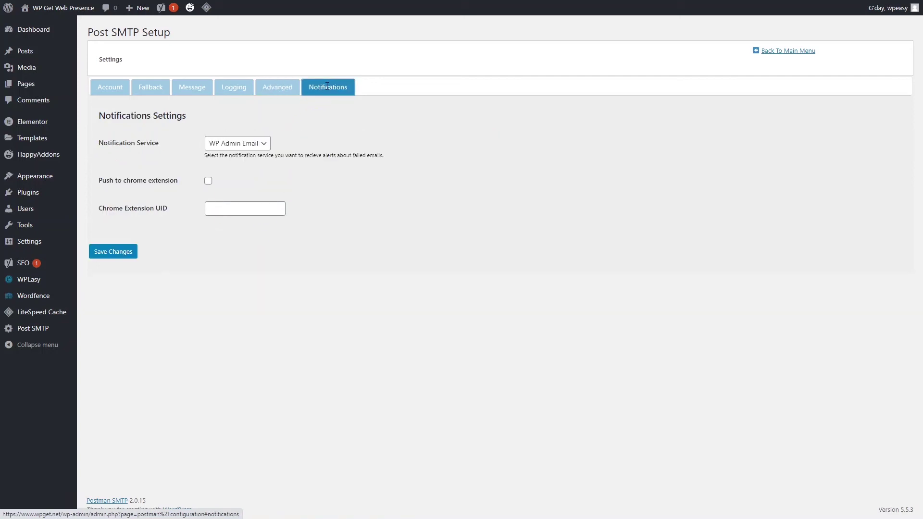
{"action": "left_click", "coordinate": [110, 91]}
{"action": "mouse_move", "coordinate": [51, 330]}
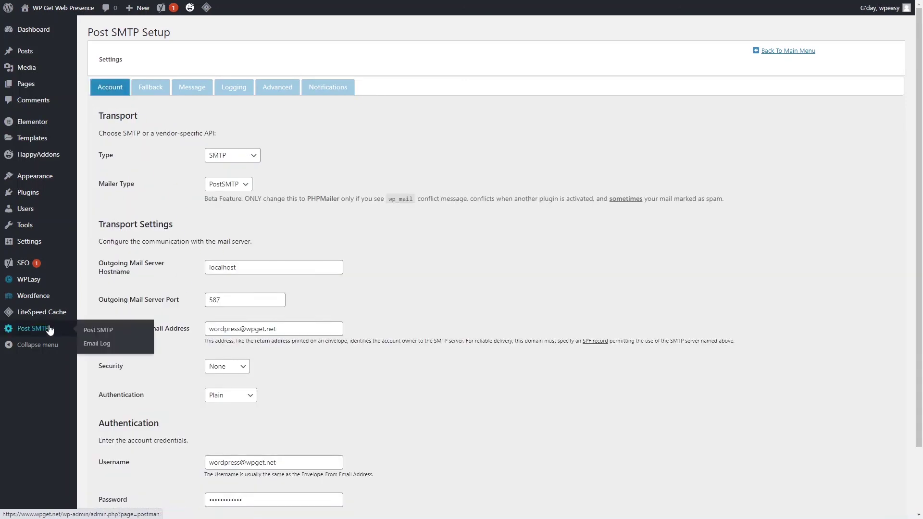
{"action": "left_click", "coordinate": [101, 349]}
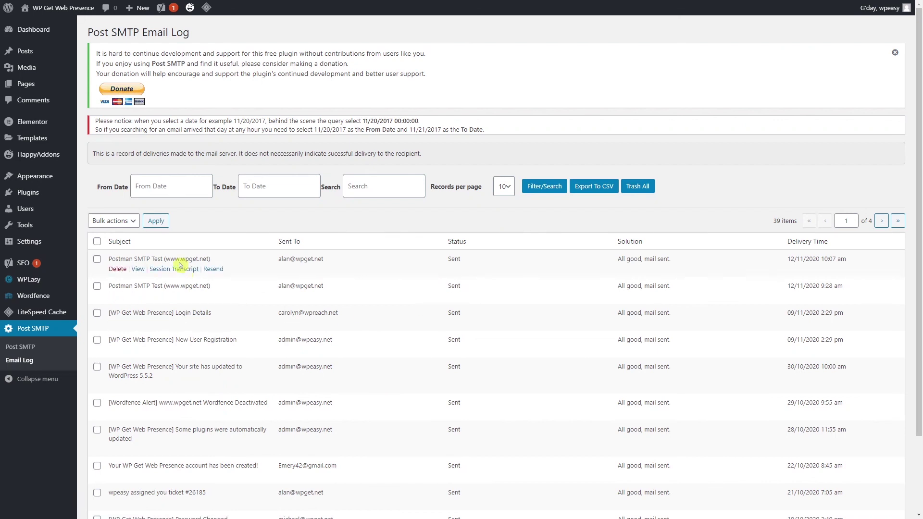
Check the newest Postman SMTP Test entry's Sent status and preview its message content.
{"action": "double_click", "coordinate": [457, 261]}
{"action": "left_click", "coordinate": [139, 269]}
{"action": "scroll", "coordinate": [413, 235], "scroll_direction": "down", "scroll_amount": 4}
{"action": "scroll", "coordinate": [416, 258], "scroll_direction": "up", "scroll_amount": 4}
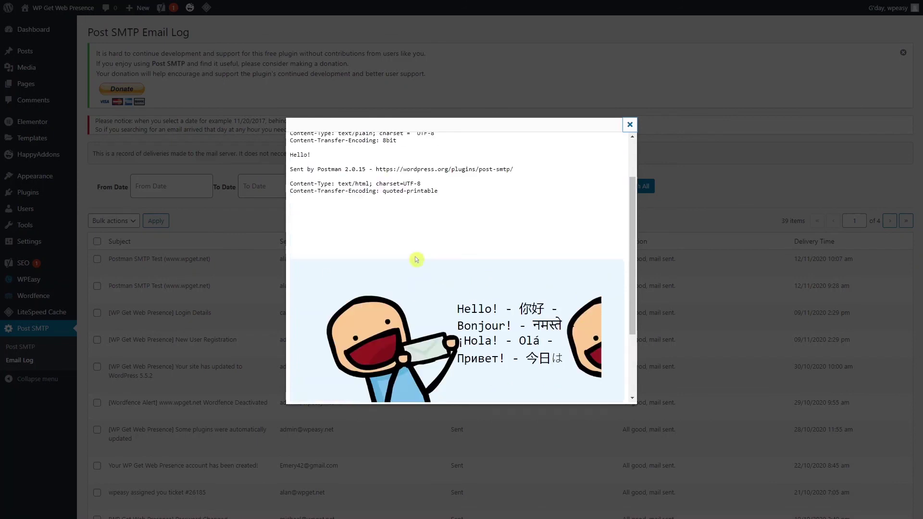
{"action": "left_click", "coordinate": [630, 125]}
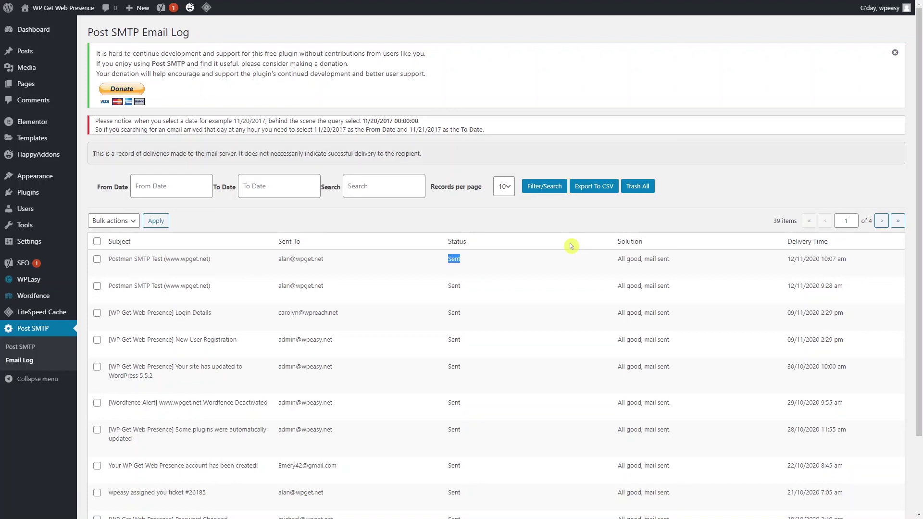
{"action": "mouse_move", "coordinate": [111, 385]}
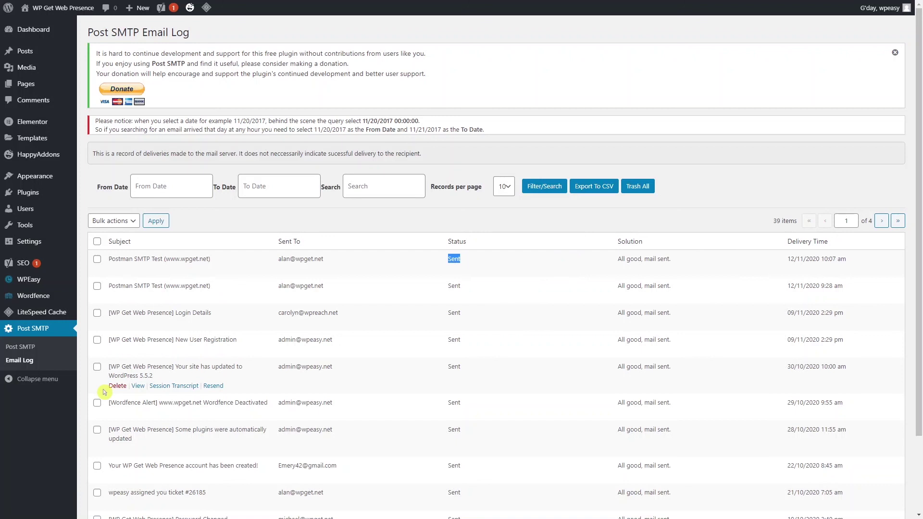